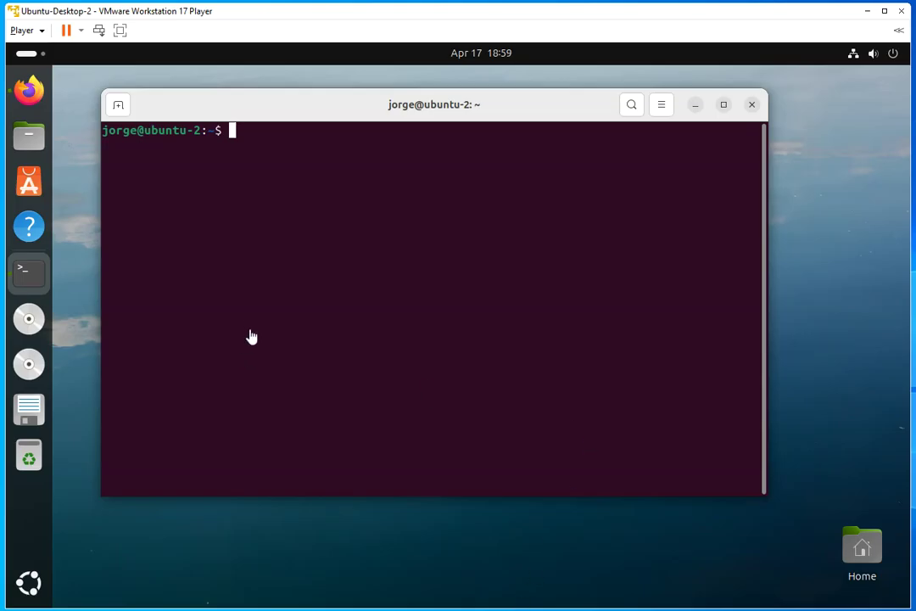
Step: Run clamscan without any options and interrupt the scan while it is loading signatures
text(clam)
text(aa)
key(BackSpace)
key(BackSpace)
text(a)
key(BackSpace)
text(sca)
text(n)
key(Return)
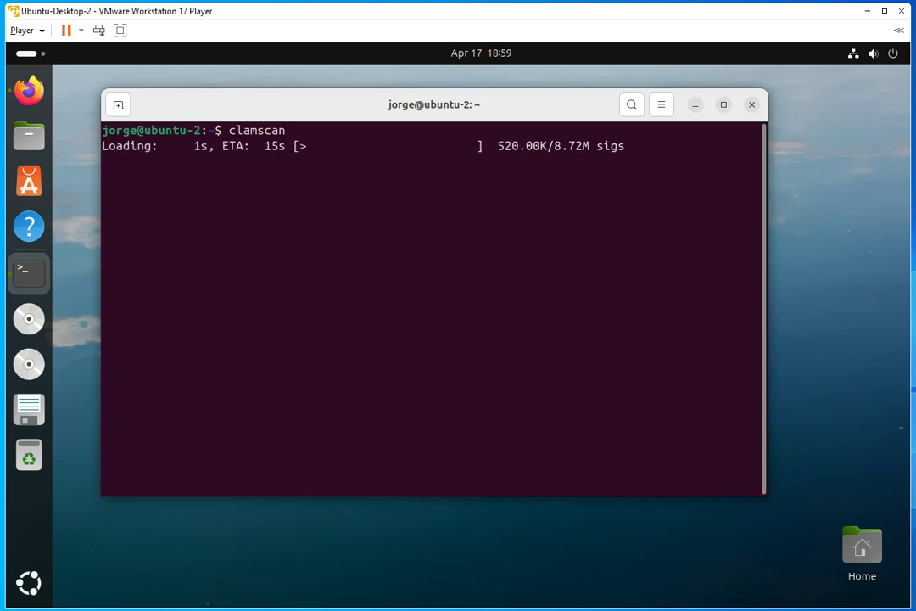
key(ctrl+c)
Step: Try clamscan with the -t option and interrupt the scan
key(Up)
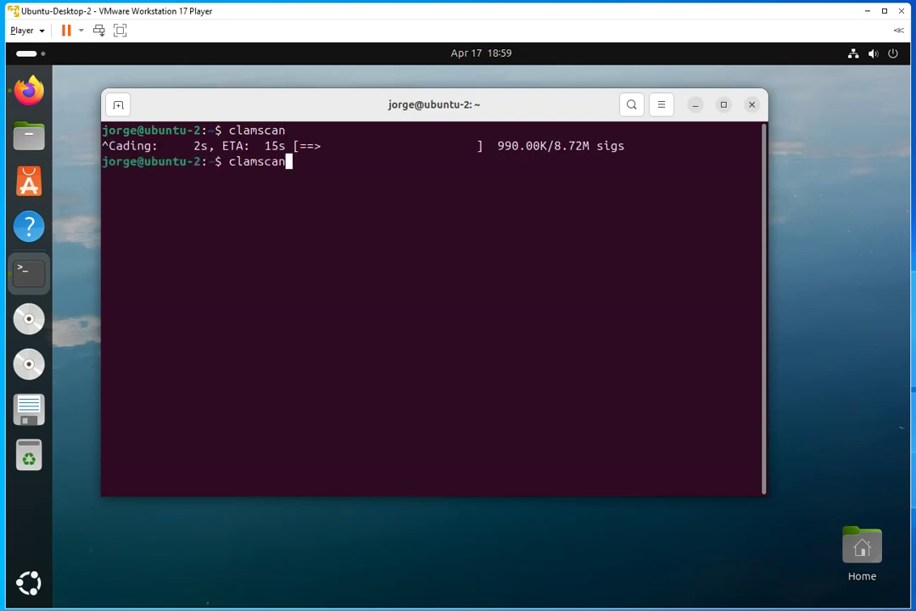
text(-t)
key(Return)
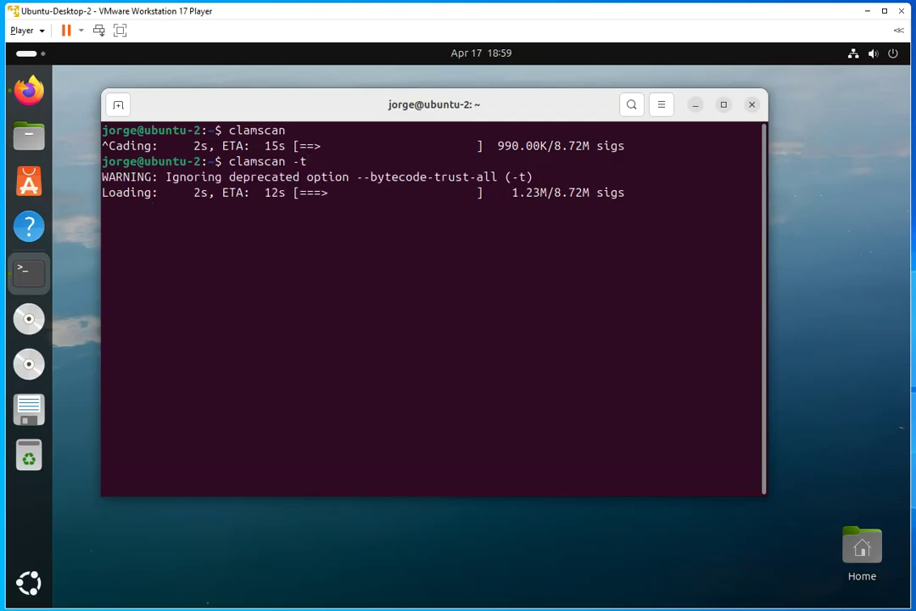
key(ctrl+c)
Step: Display the clamscan help by running clamscan -h
key(Up)
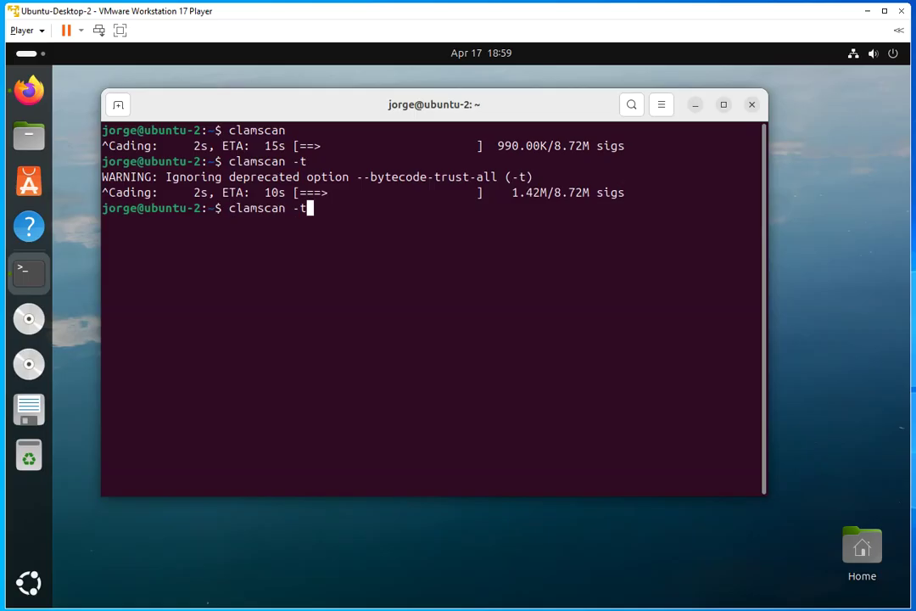
key(BackSpace)
text(h)
key(Return)
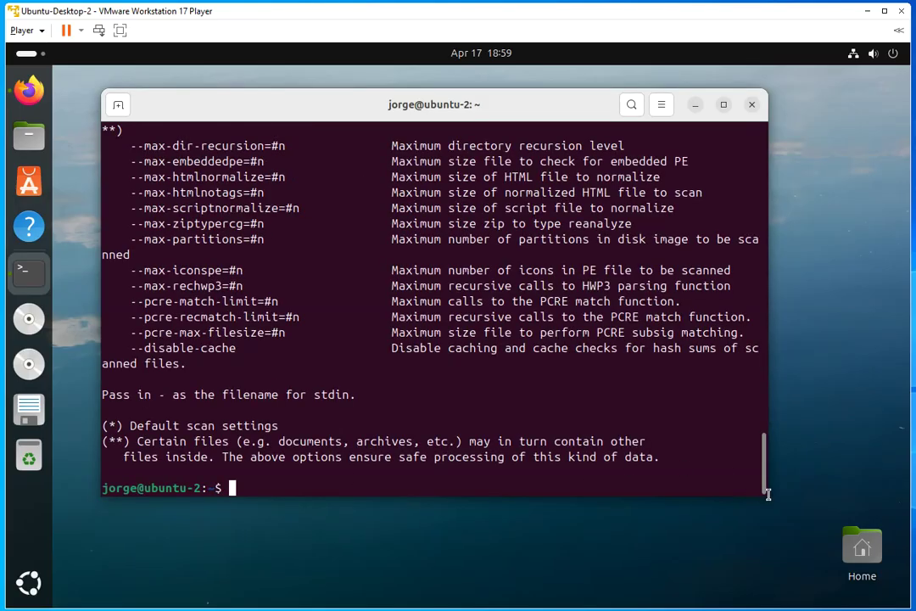
Step: Enlarge the terminal window and review the beginning of the clamscan help with its general options
drag(762, 498, 846, 514)
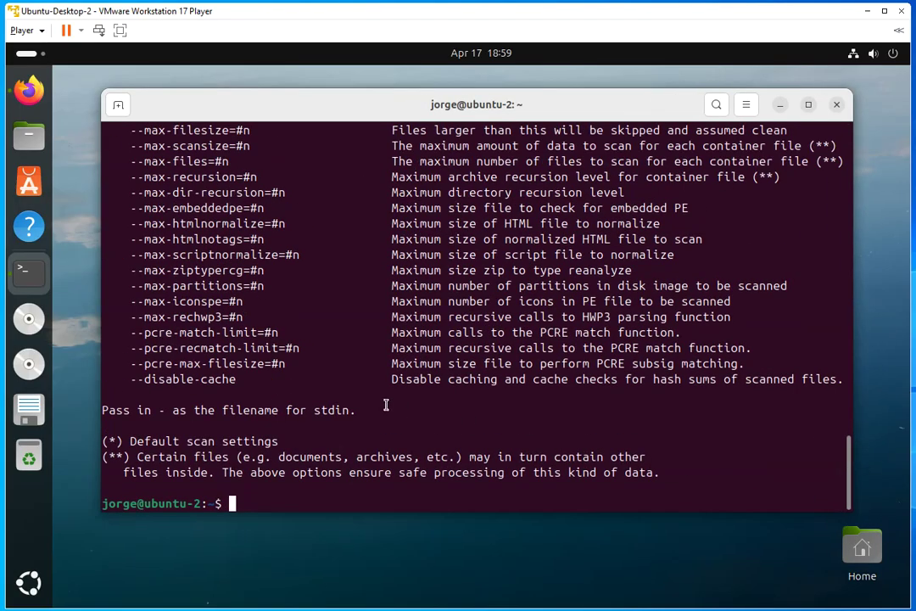
scroll(391, 413, up, 15)
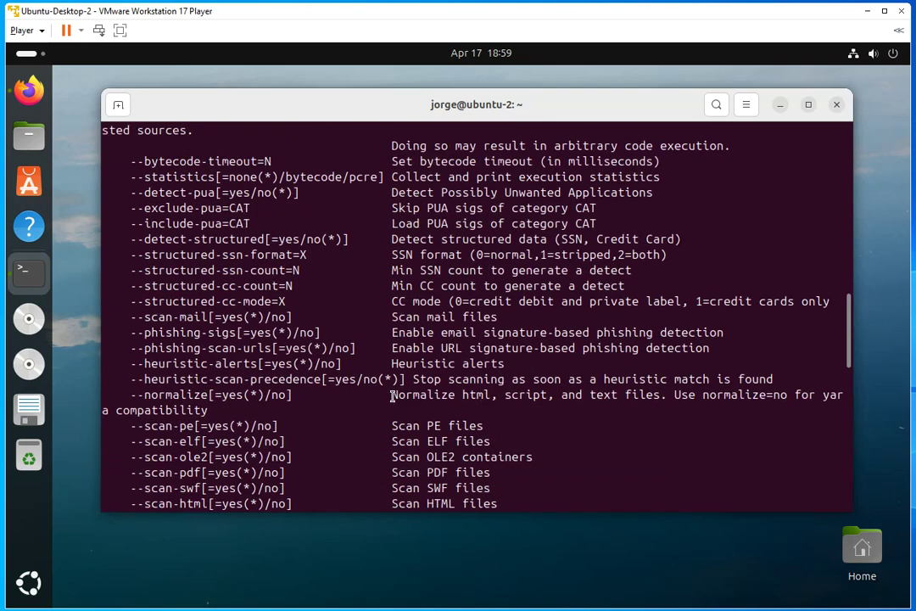
scroll(393, 395, up, 3)
scroll(393, 395, up, 6)
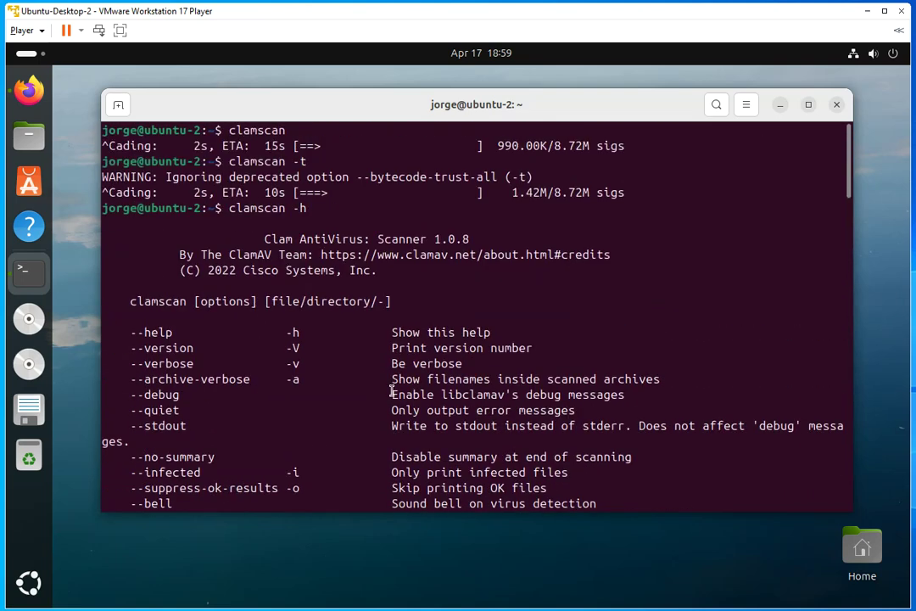
scroll(411, 395, down, 2)
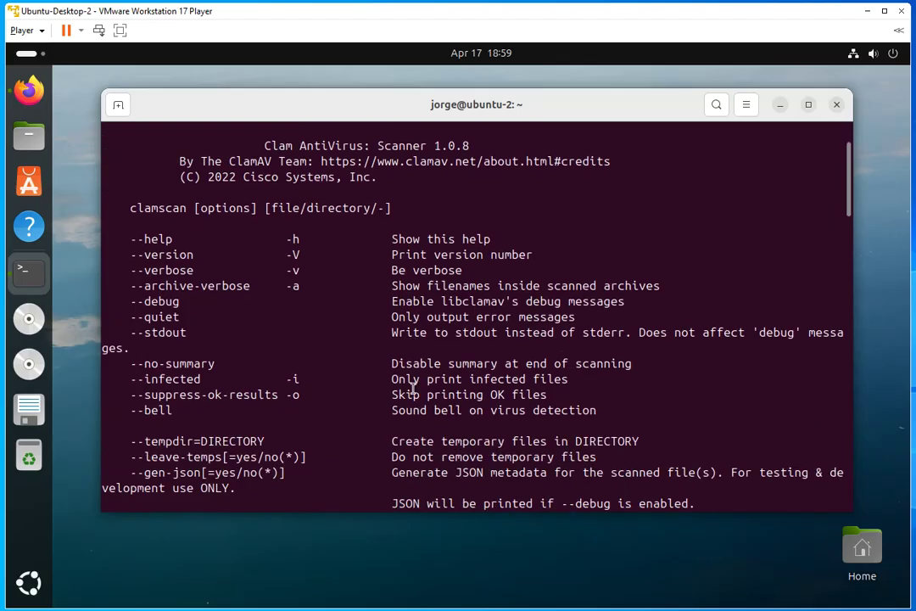
scroll(412, 387, up, 3)
scroll(413, 379, down, 1)
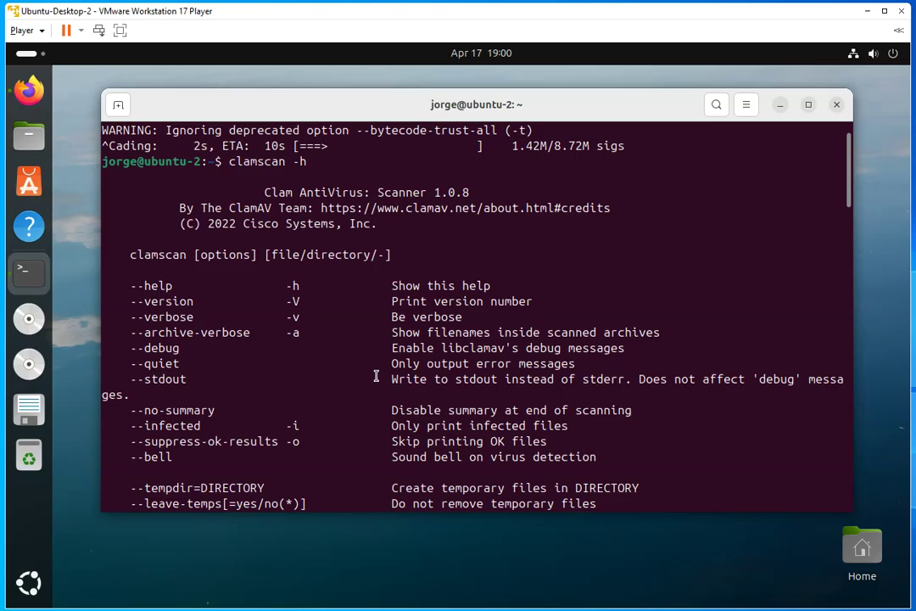
Step: Read through the remaining clamscan options in the help output, from output and directory settings down to the size and recursion limits
scroll(369, 440, down, 2)
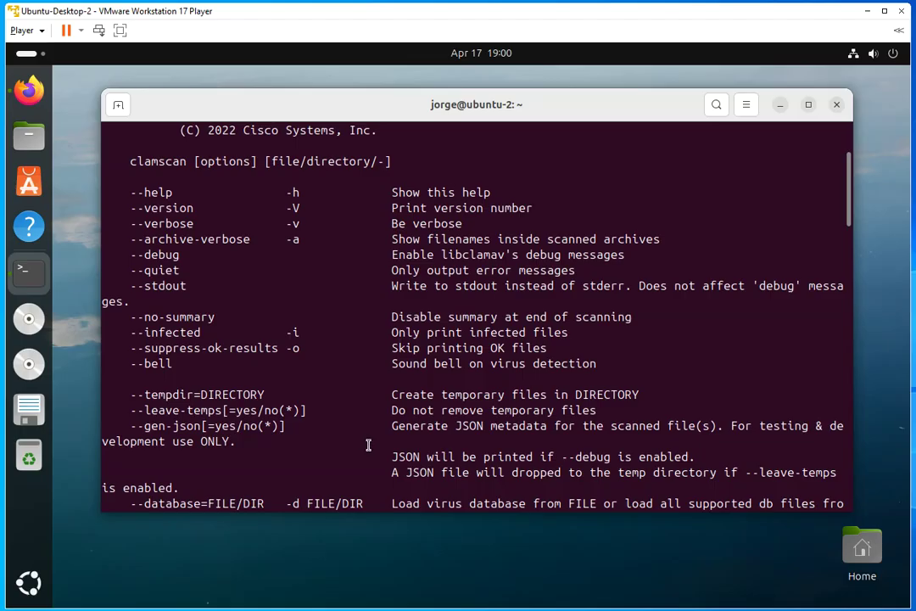
scroll(405, 459, down, 5)
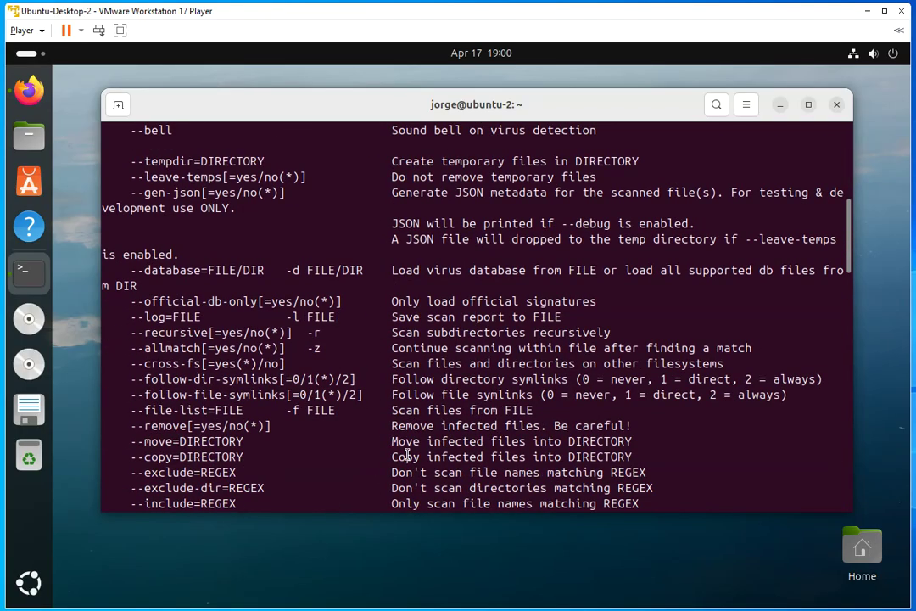
scroll(408, 454, down, 2)
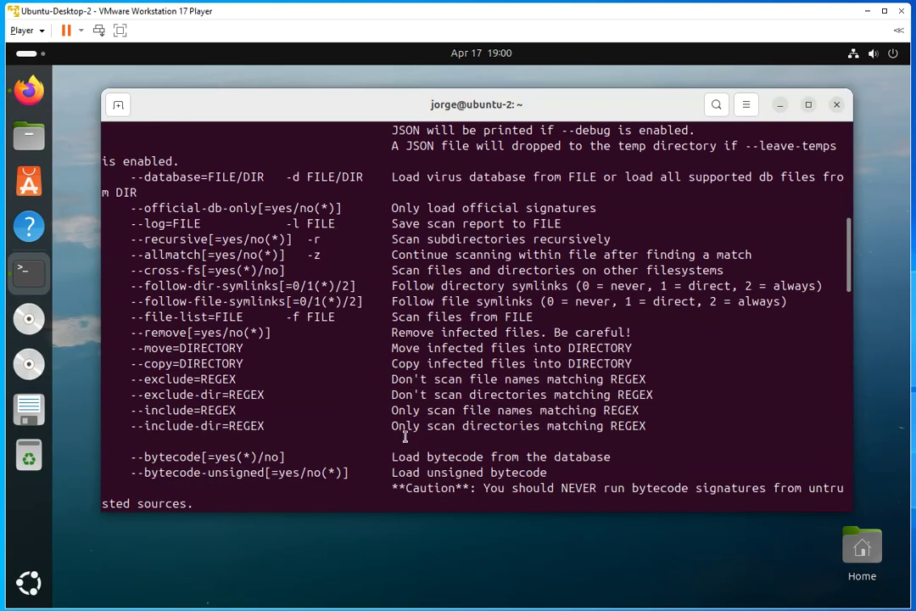
scroll(389, 481, up, 2)
scroll(389, 481, down, 1)
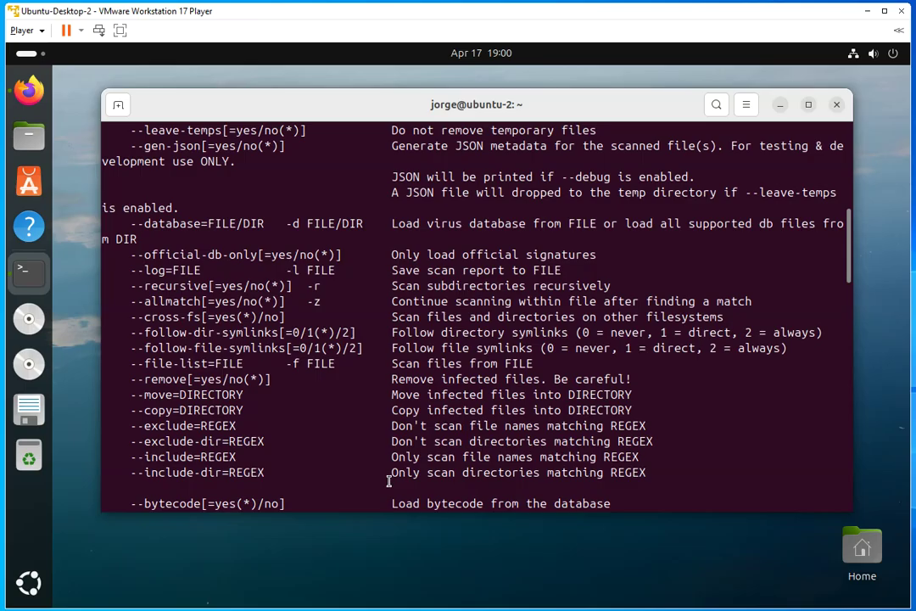
scroll(395, 477, down, 1)
scroll(403, 453, down, 2)
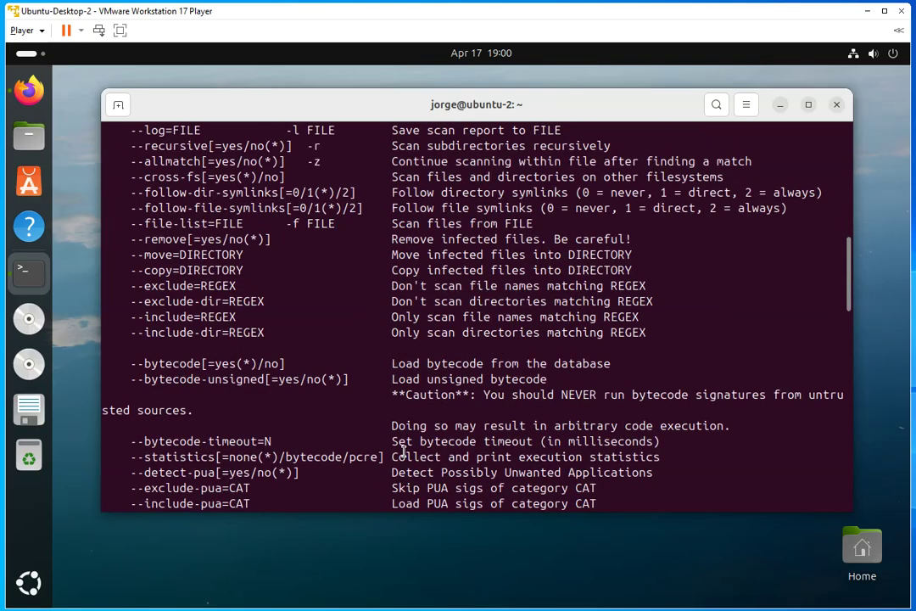
scroll(404, 450, down, 3)
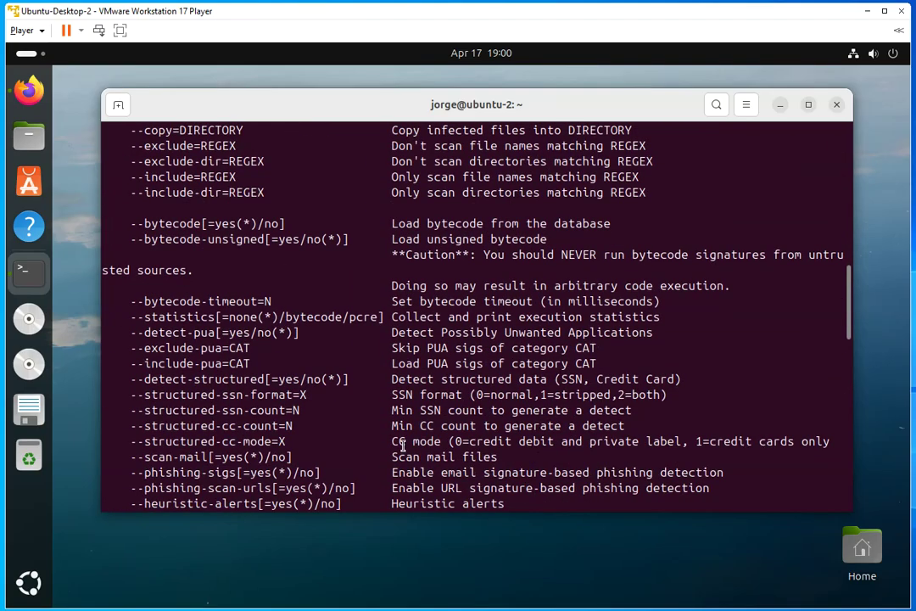
scroll(403, 446, down, 3)
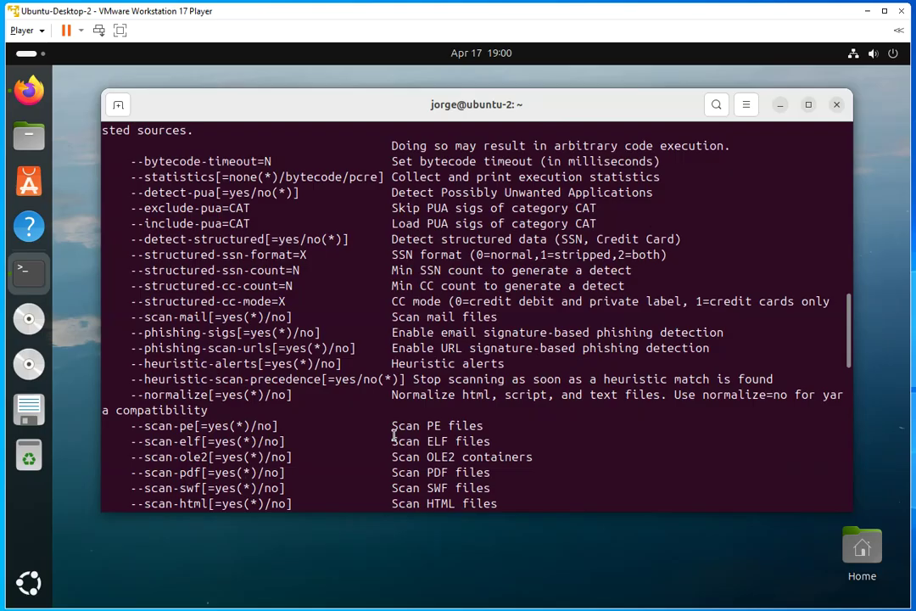
scroll(394, 435, down, 4)
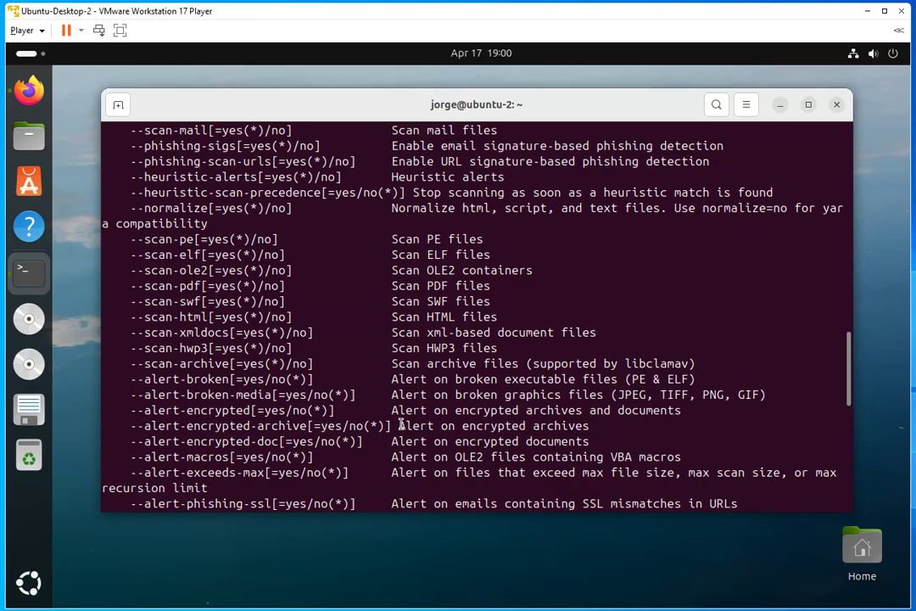
scroll(400, 424, down, 3)
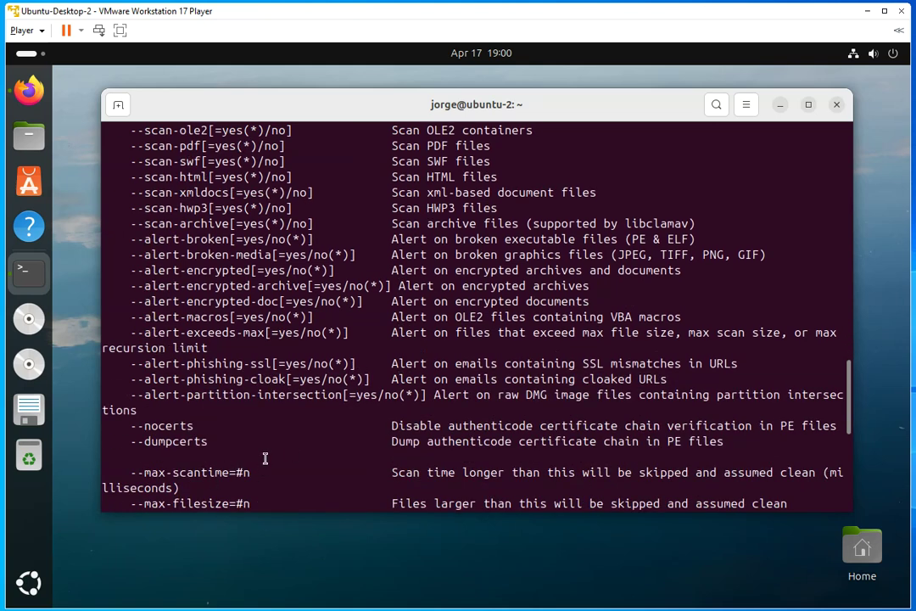
scroll(296, 442, down, 5)
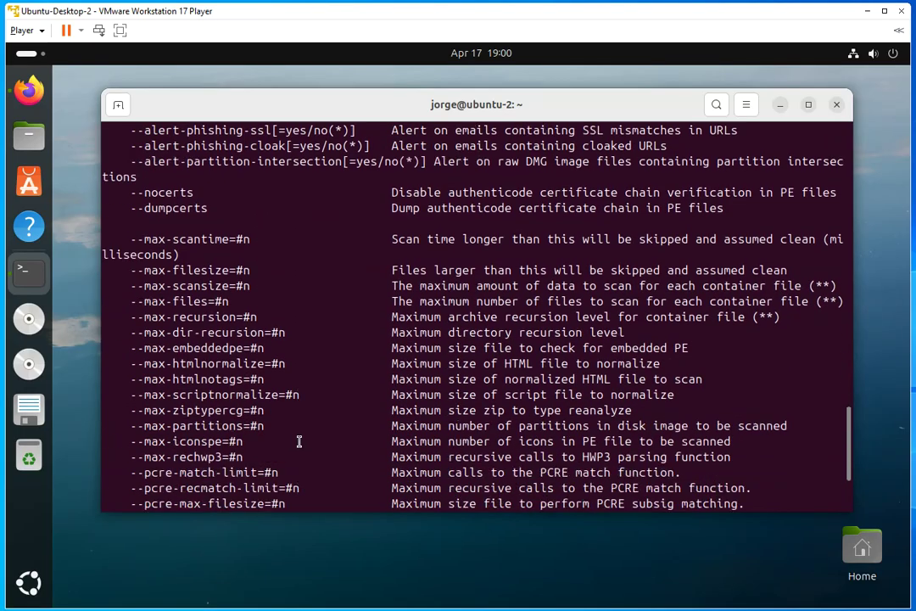
scroll(298, 441, down, 3)
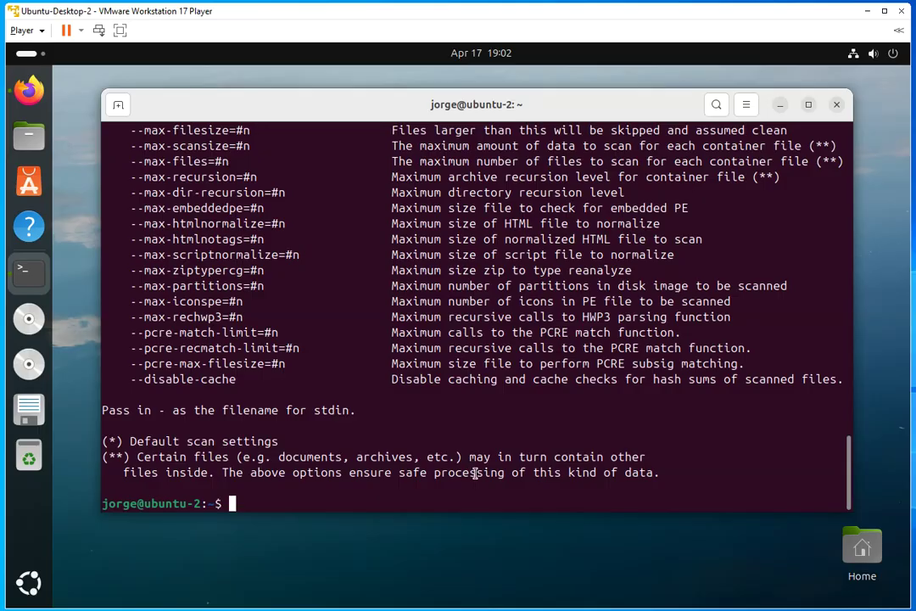
Step: Install the clamtk package with sudo apt install and accept the additional disk space
text(sudo apt install clam)
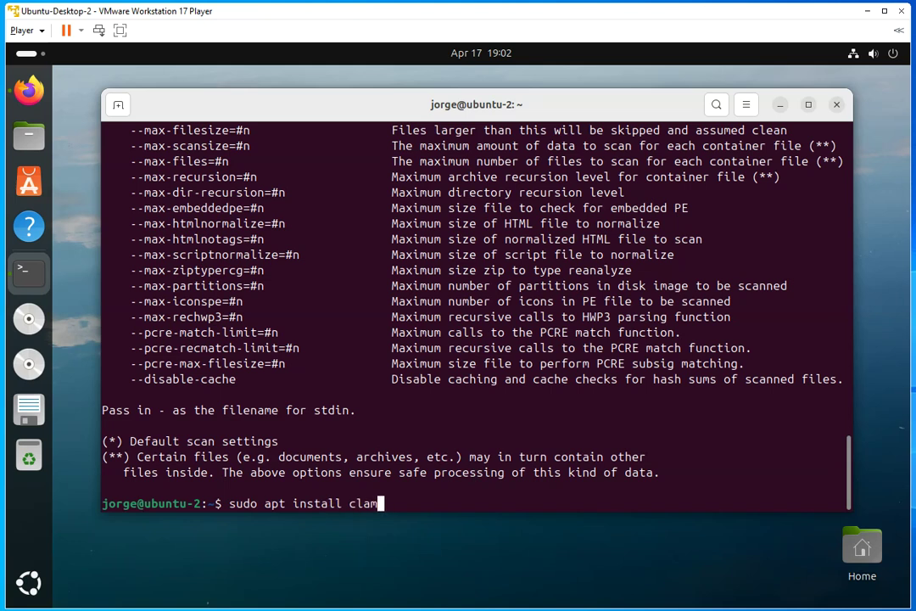
text(tk)
key(Return)
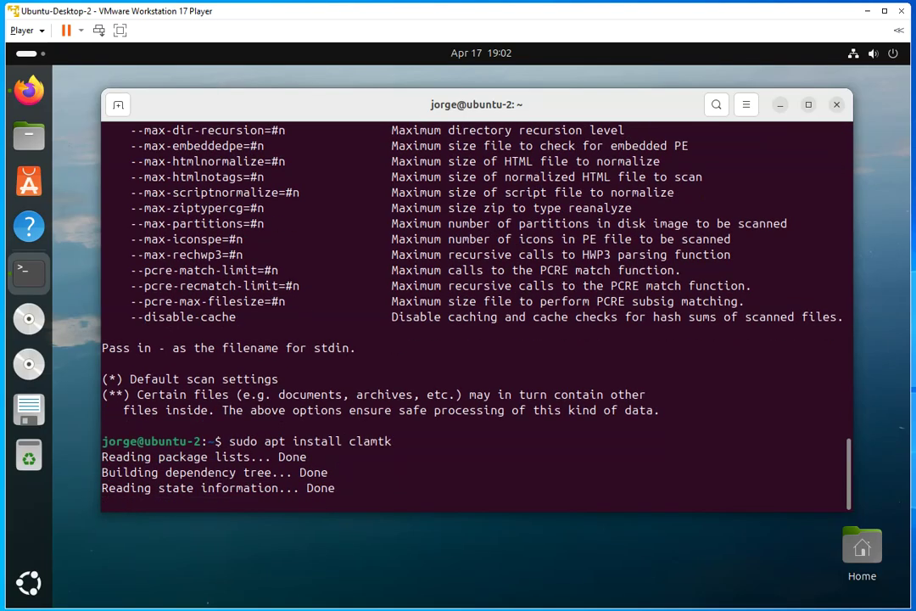
text(y)
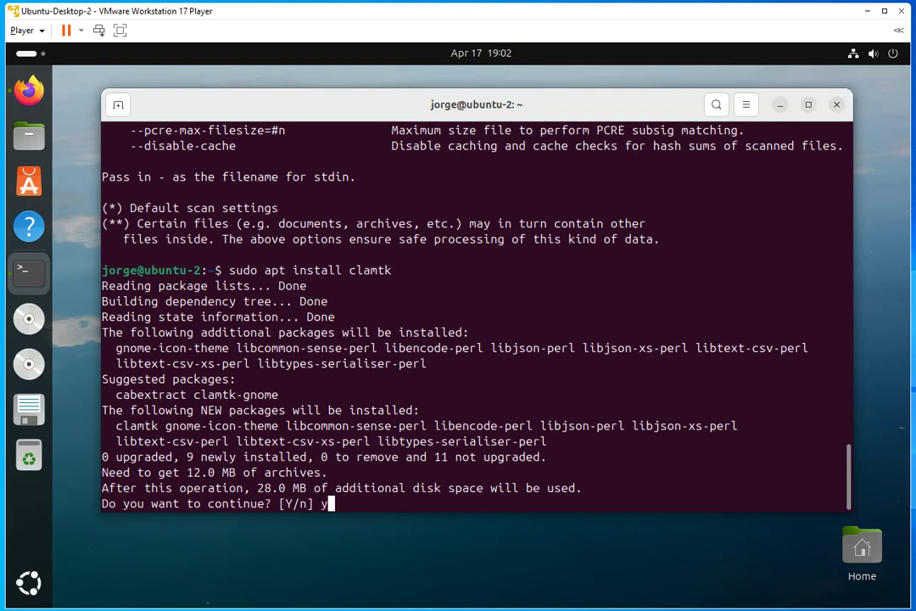
key(Return)
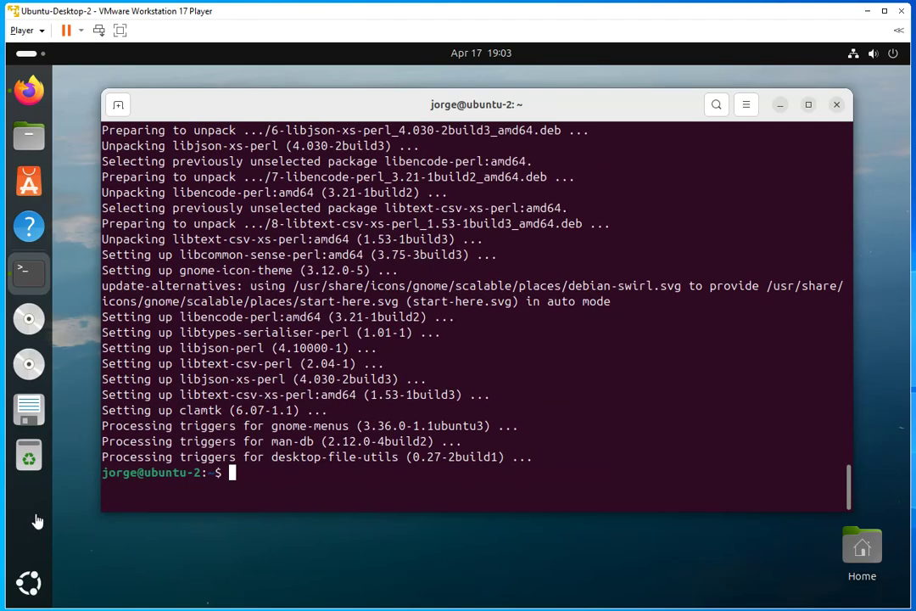
Step: Launch ClamTk from the installed applications and shift its Virus Scanner window slightly away from the dock
click(28, 583)
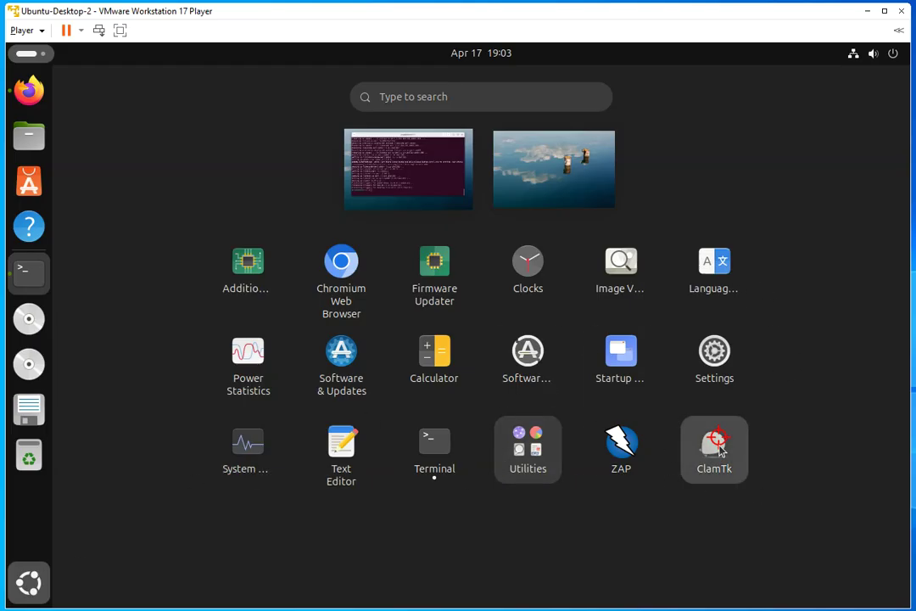
click(717, 446)
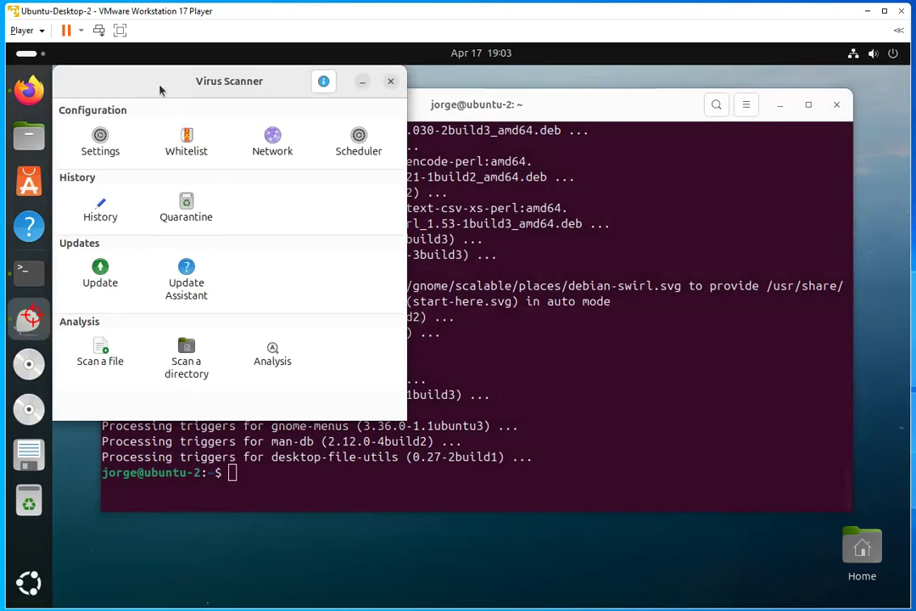
drag(136, 73, 157, 94)
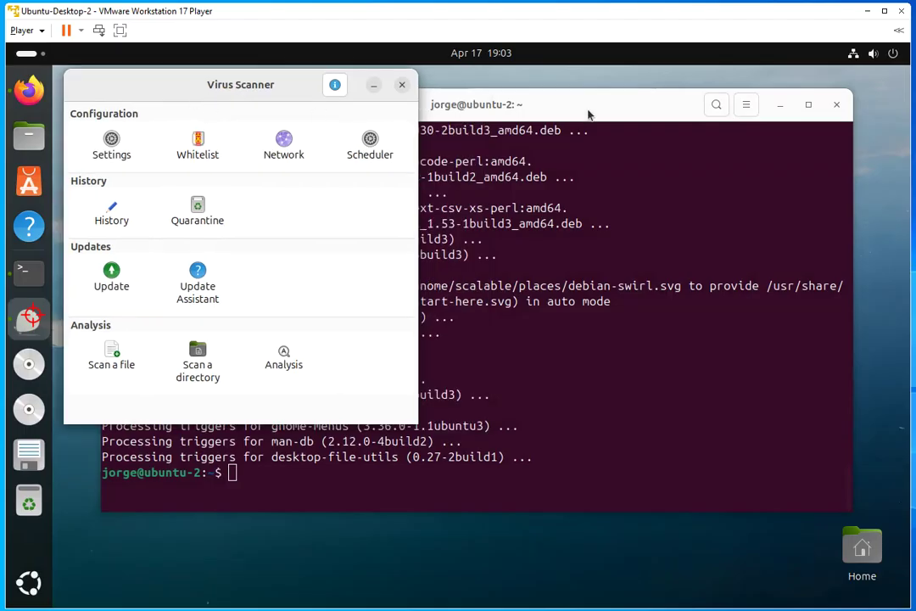
Step: Reposition and resize the terminal window so the Virus Scanner window is partly exposed beside it
drag(455, 108, 512, 109)
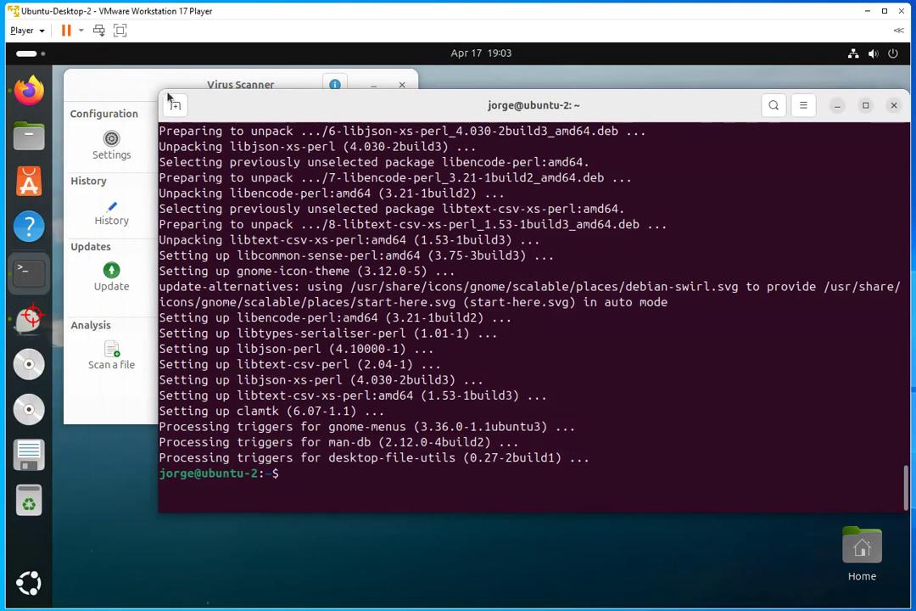
drag(149, 86, 360, 95)
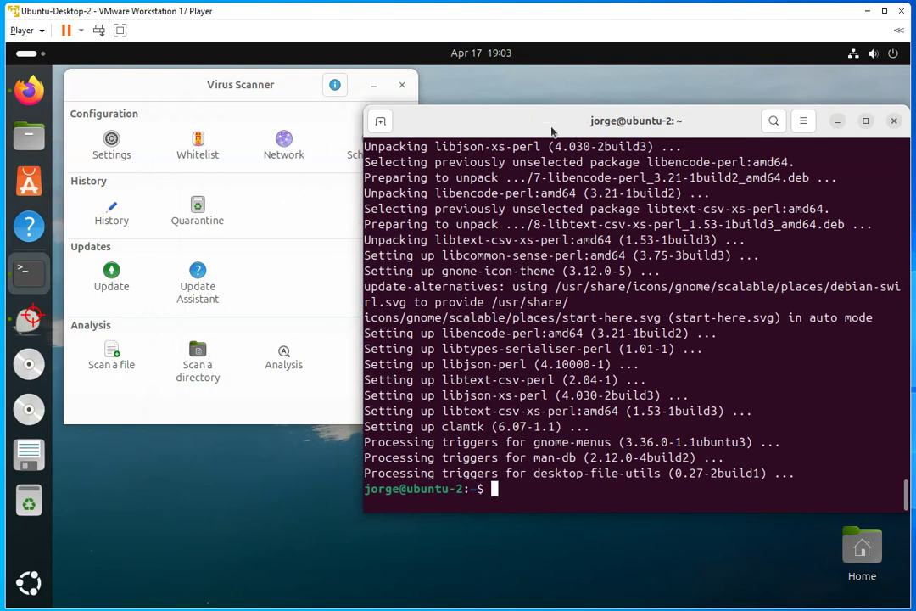
drag(469, 113, 424, 79)
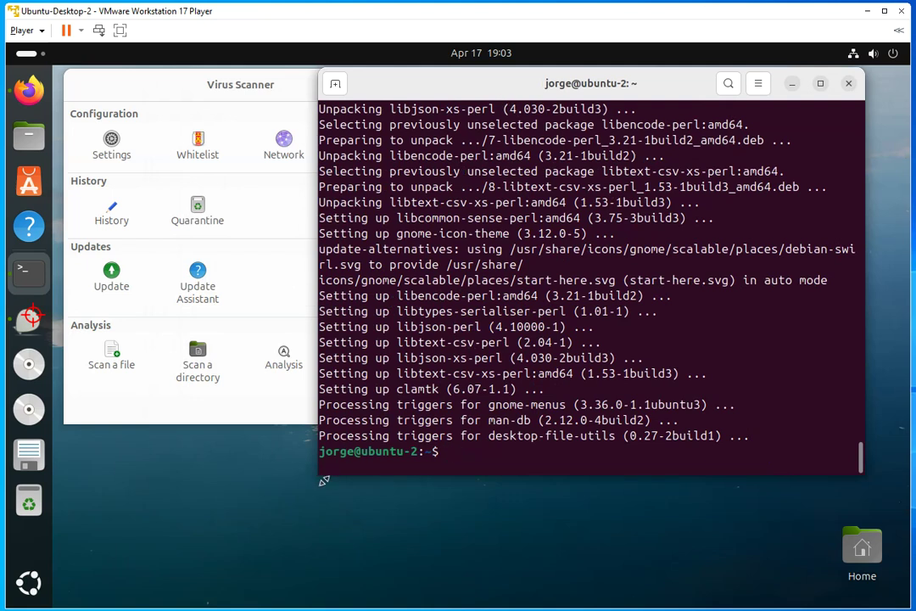
drag(322, 478, 276, 515)
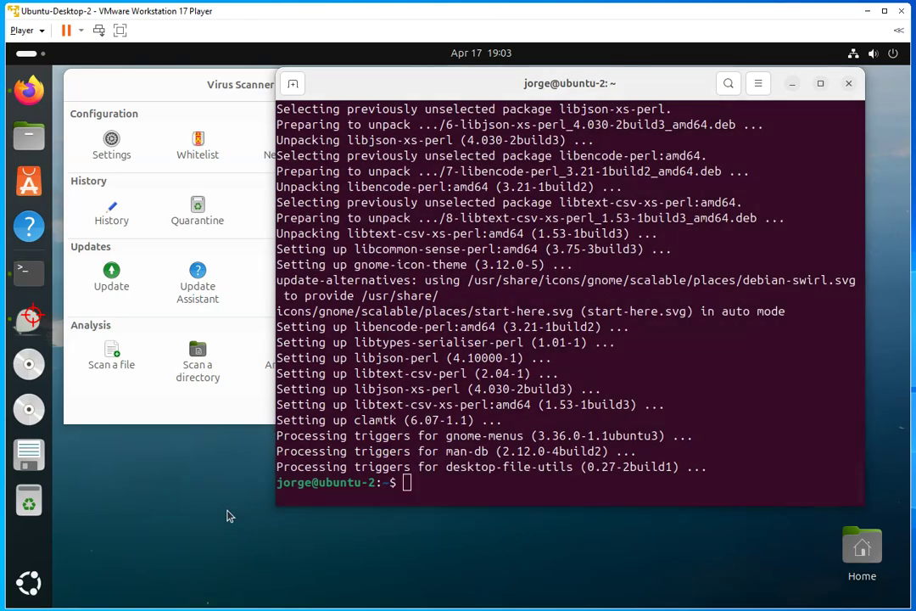
Step: Bring the Virus Scanner window in front of the terminal, enlarge it and move it slightly away from the dock
click(197, 146)
click(152, 93)
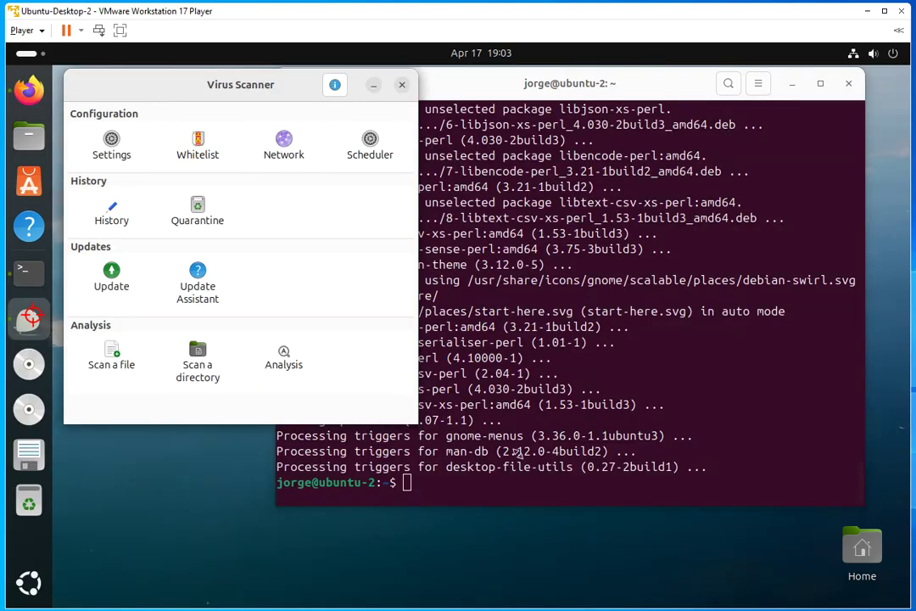
drag(417, 424, 572, 465)
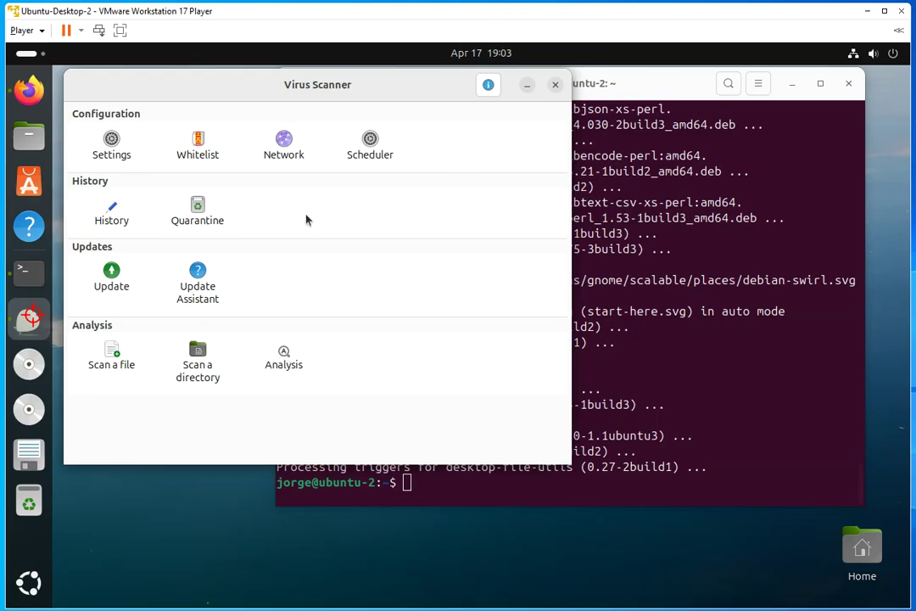
drag(231, 94, 258, 99)
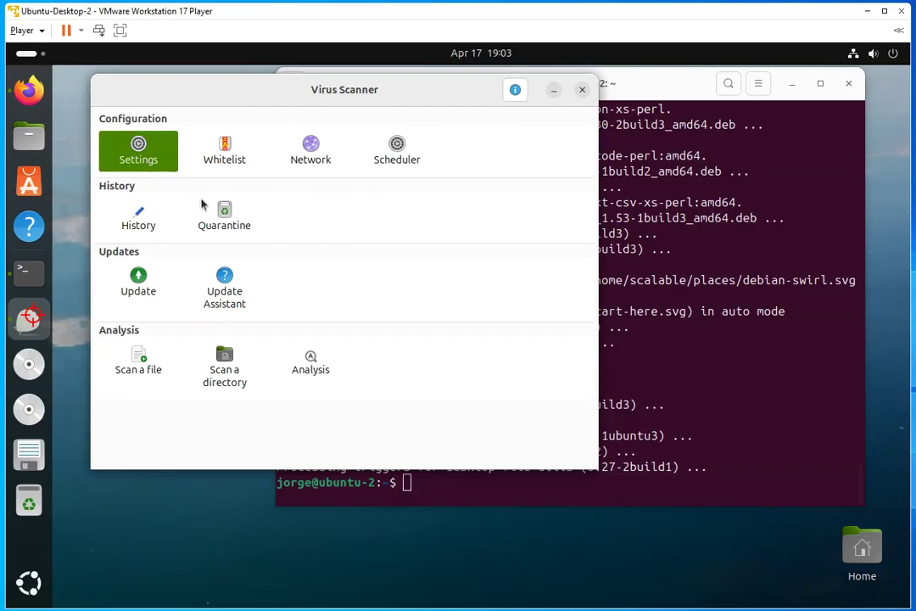
Step: In the scanner settings, enable PUA scanning, heuristic scanning, files beginning with a dot, files larger than 20 MB and recursive directory scanning
click(142, 156)
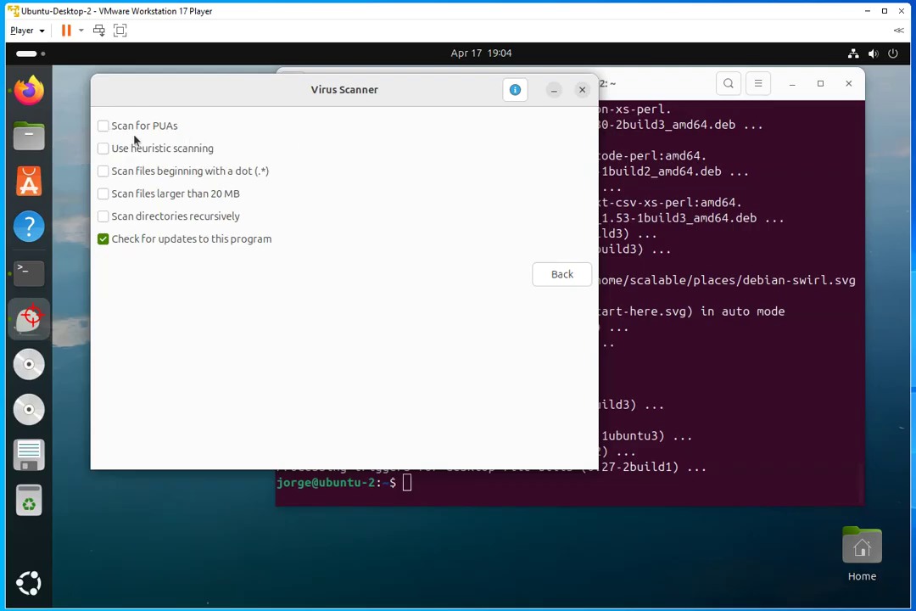
click(103, 126)
click(104, 150)
click(103, 172)
click(103, 196)
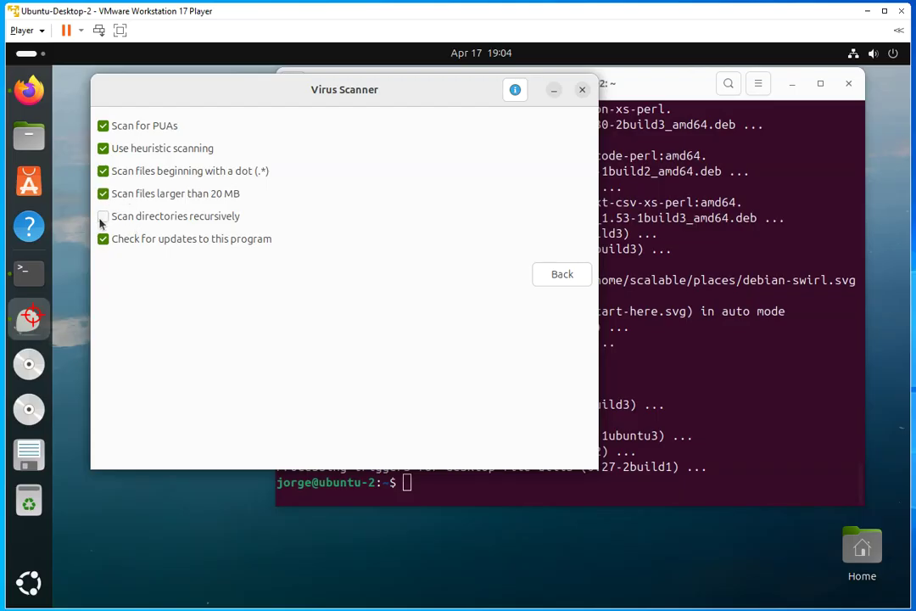
click(103, 218)
click(562, 274)
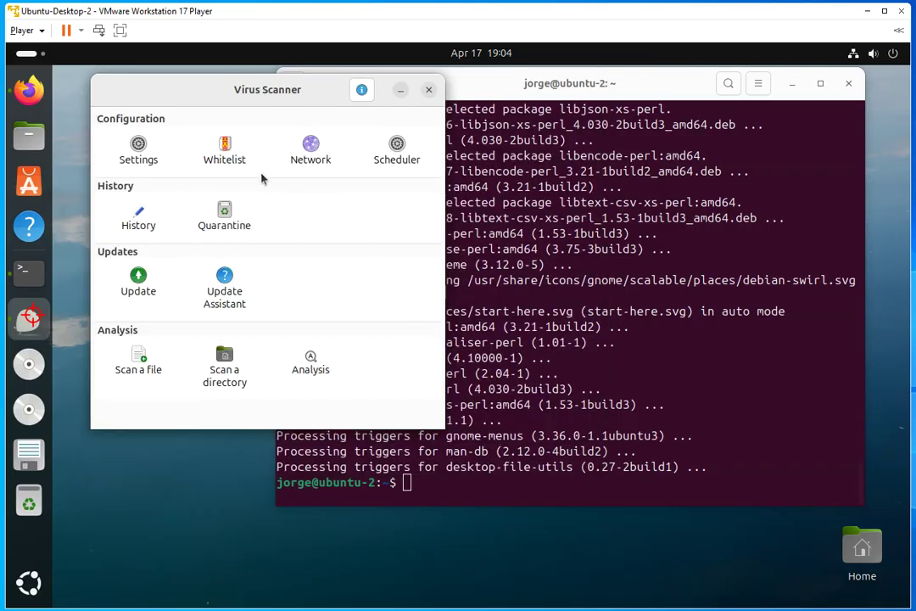
Step: Look at the Whitelist directory selection without adding a directory, and view the Network proxy options
click(232, 162)
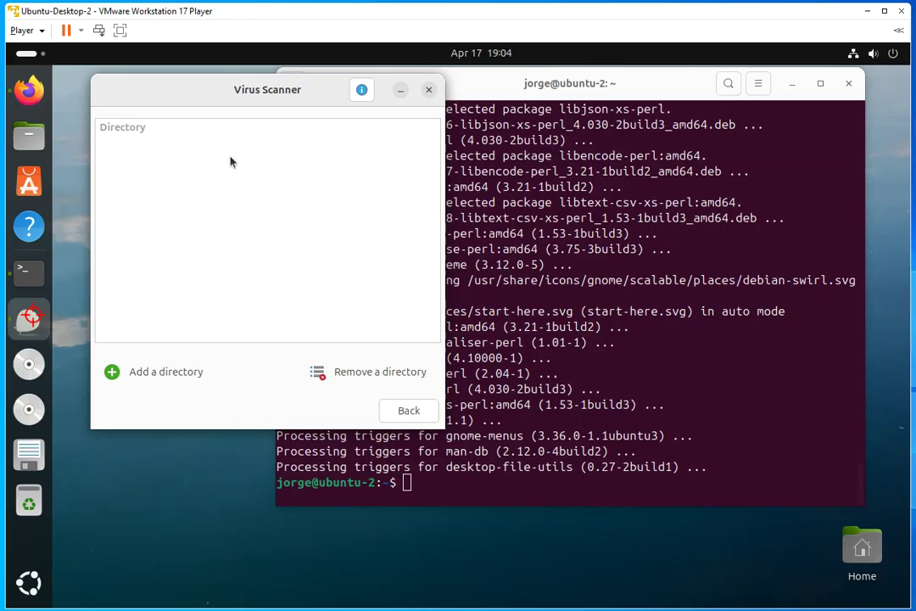
click(168, 375)
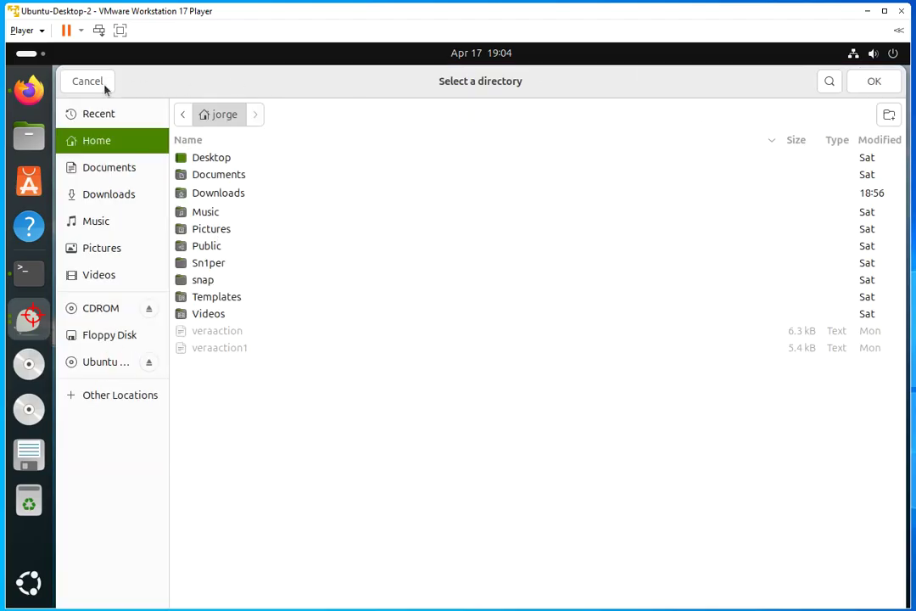
click(88, 81)
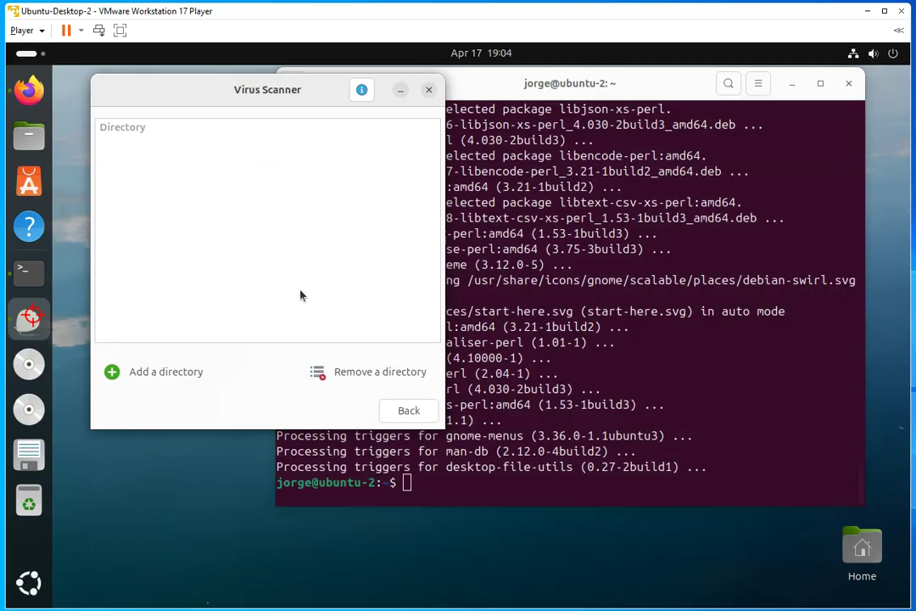
click(406, 411)
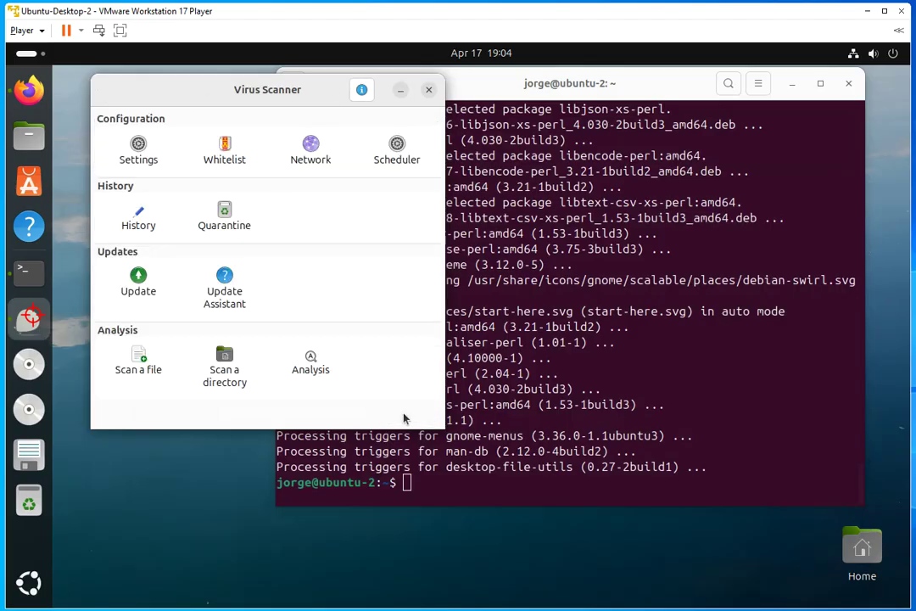
click(311, 153)
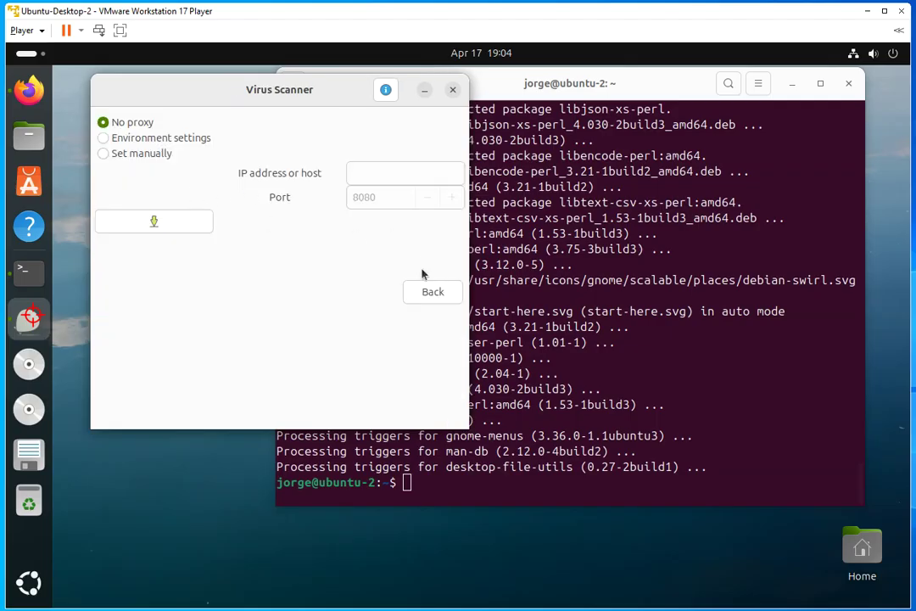
click(431, 301)
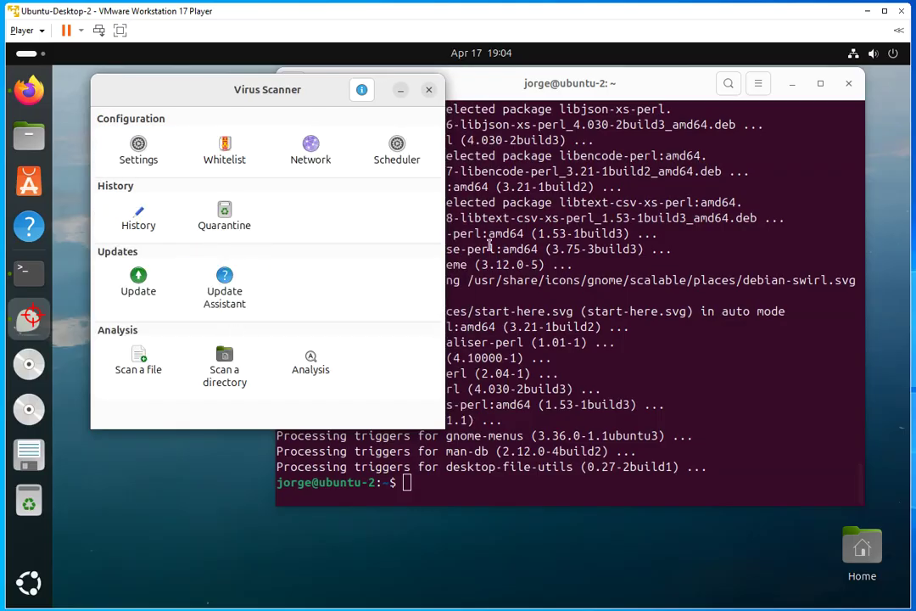
Step: Schedule a daily scan of the home directory at hour 23, minute 0
click(402, 155)
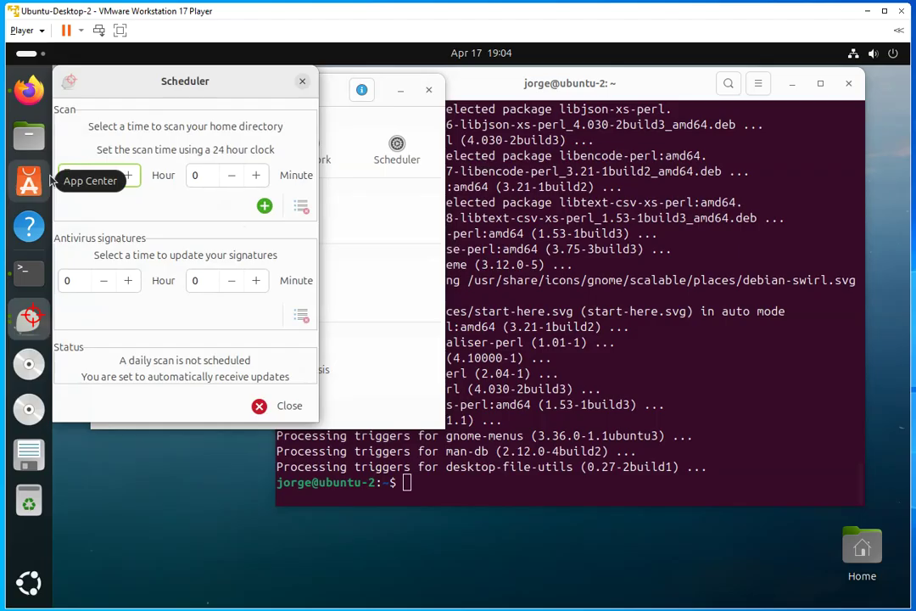
text(23)
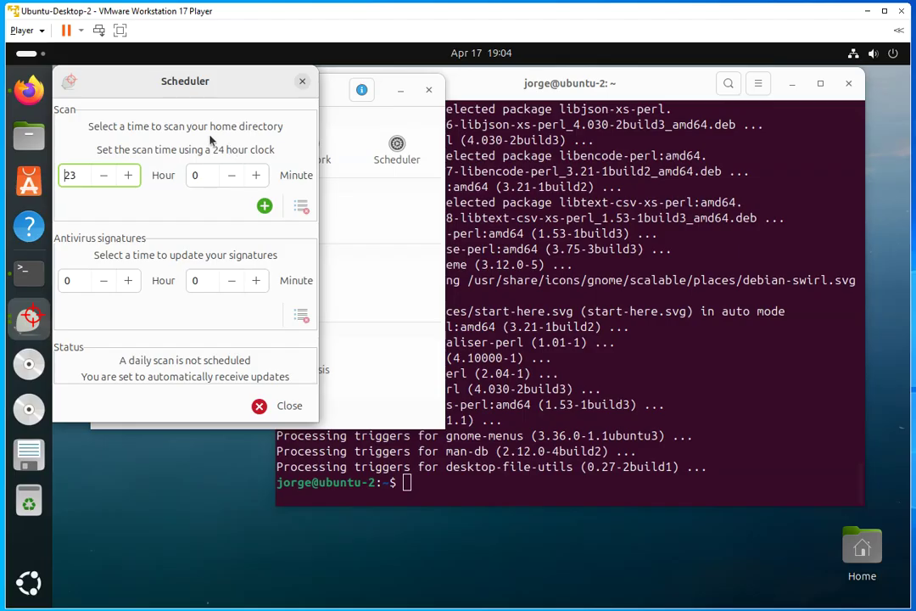
click(264, 207)
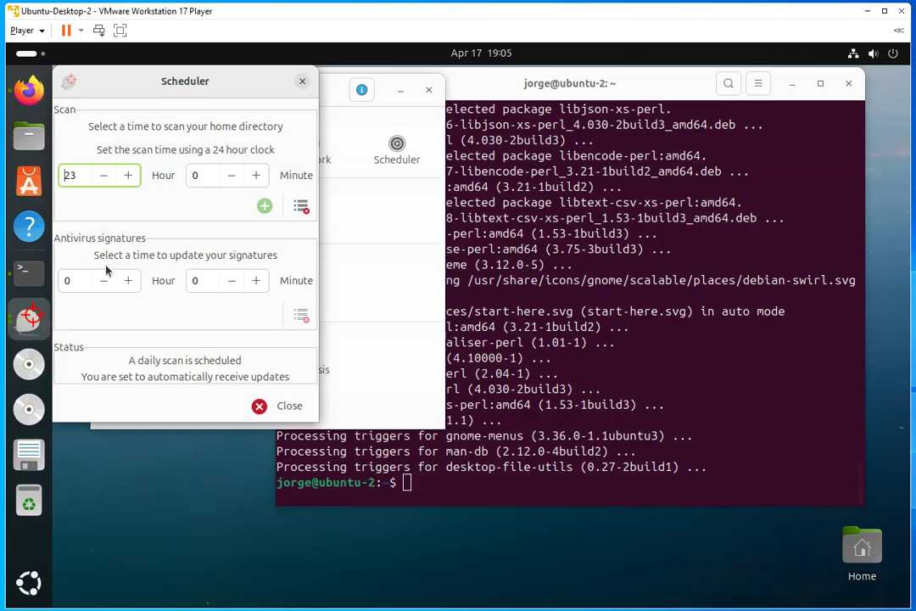
Step: Set the antivirus signature update hour to 1 and close the Scheduler
click(75, 280)
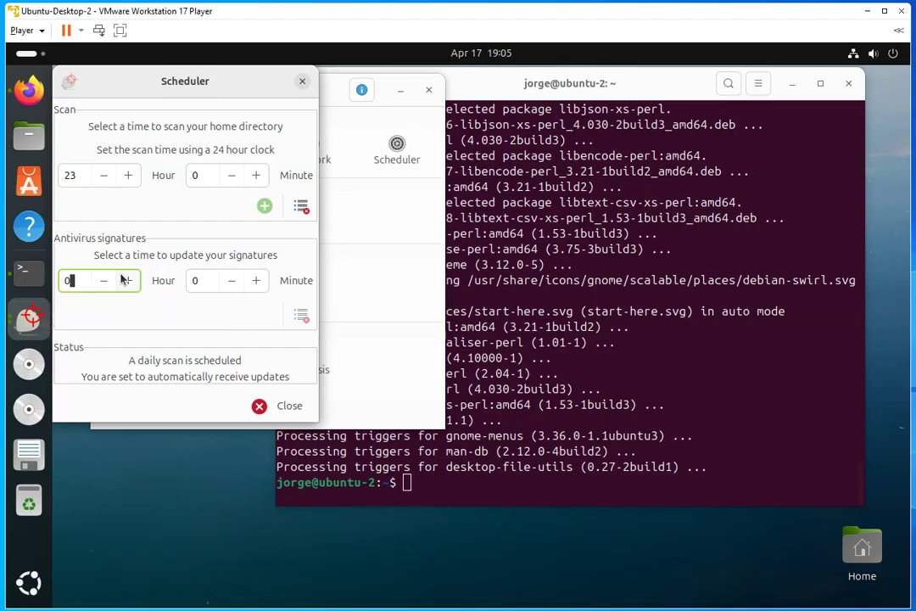
key(BackSpace)
text(1)
click(205, 281)
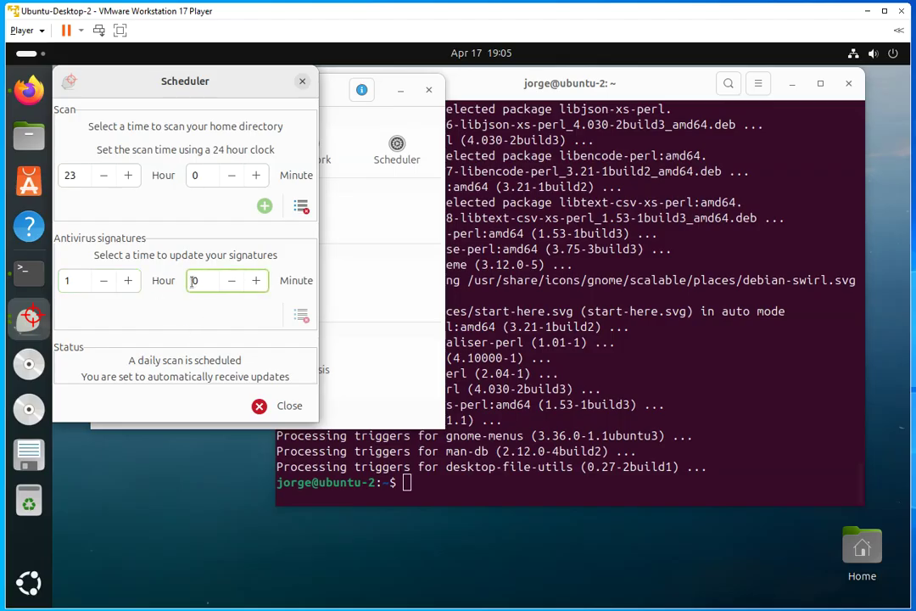
key(BackSpace)
click(281, 408)
Step: View the scan history and return to the Virus Scanner's main page
click(310, 369)
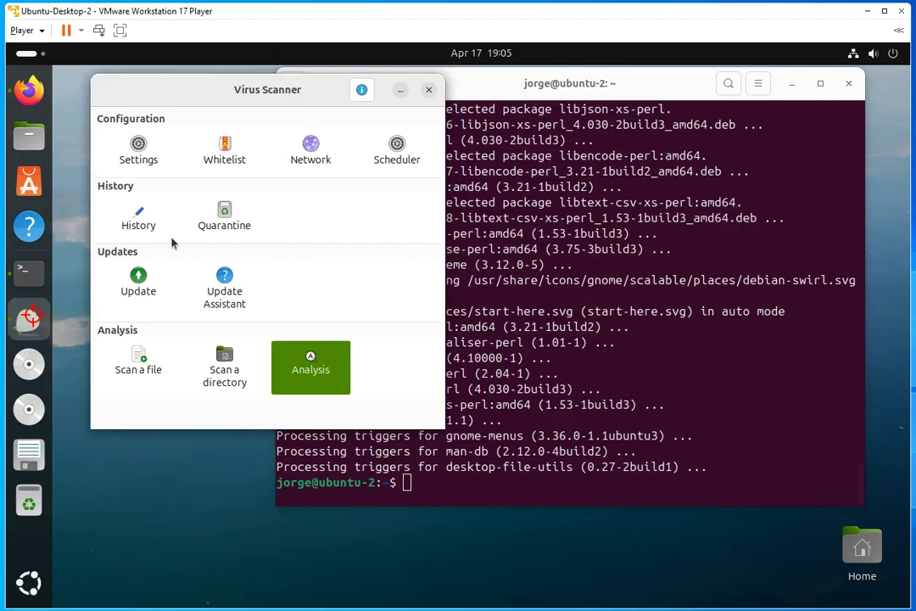
click(138, 216)
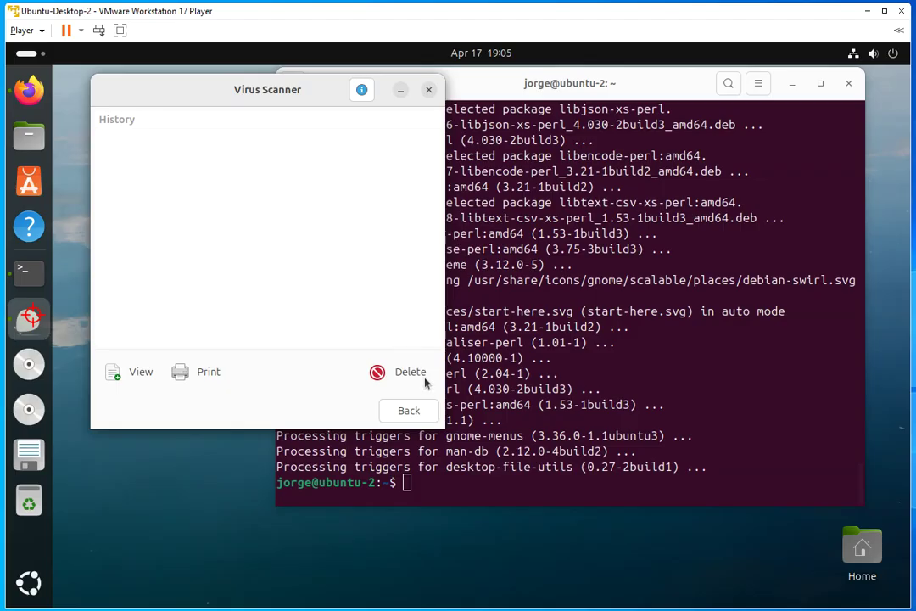
click(410, 413)
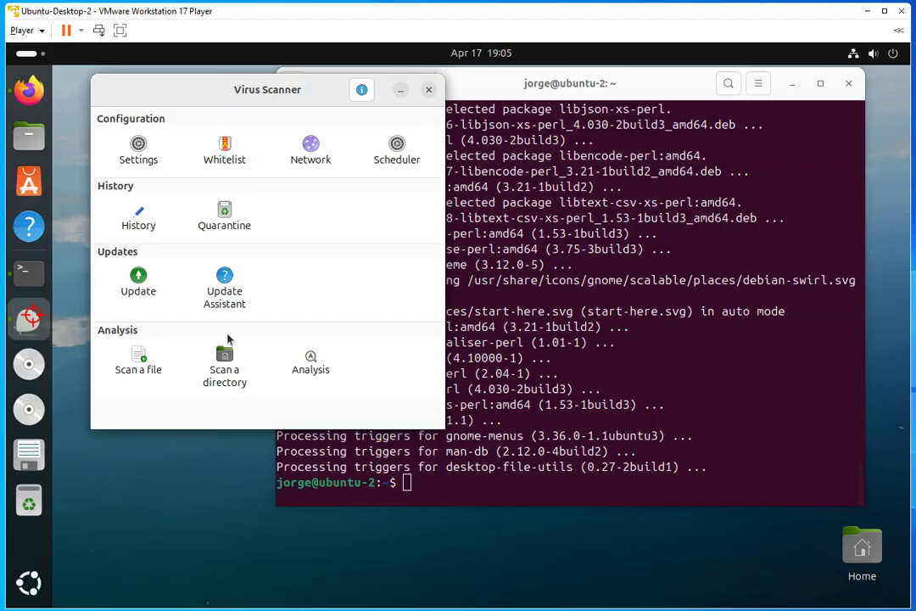
Step: Run clamscan -h in the terminal and review the option list back up to its beginning, comparing it with the Virus Scanner window
click(733, 374)
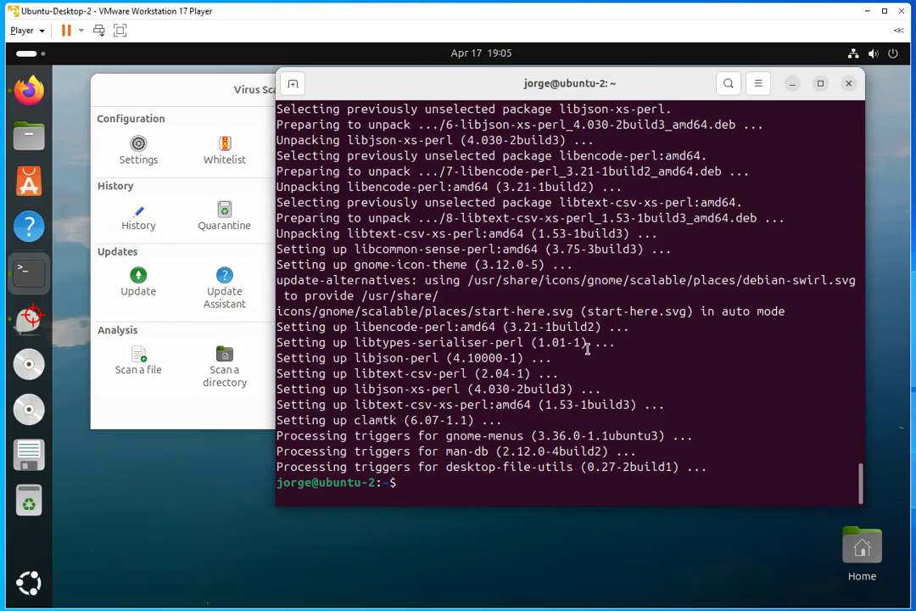
text(clamscan -h)
key(Return)
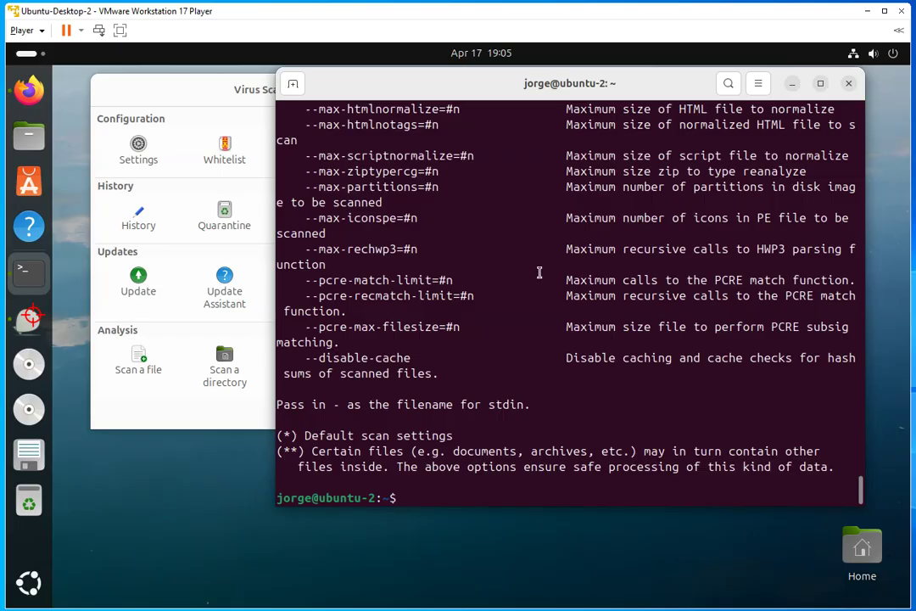
scroll(539, 273, up, 5)
scroll(539, 274, up, 3)
click(144, 88)
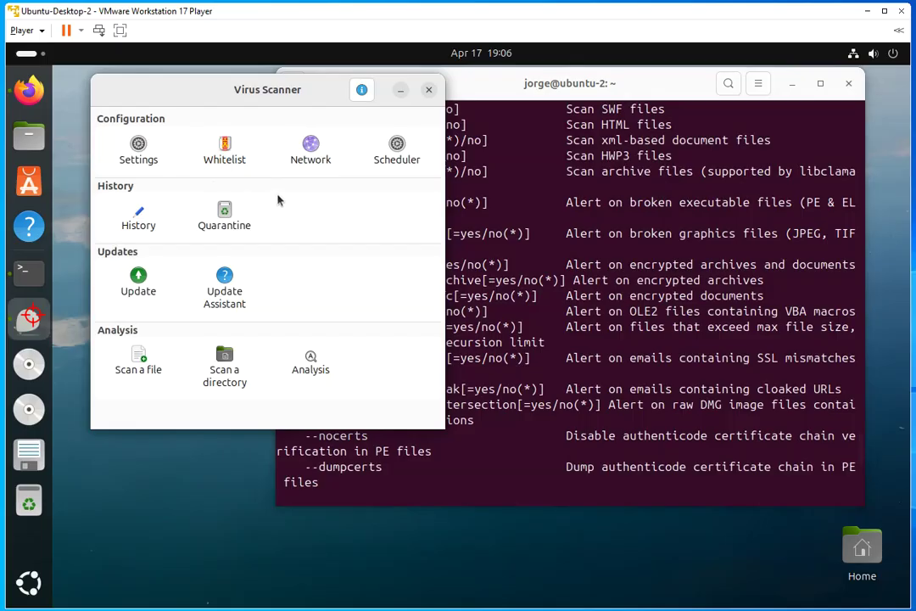
click(465, 248)
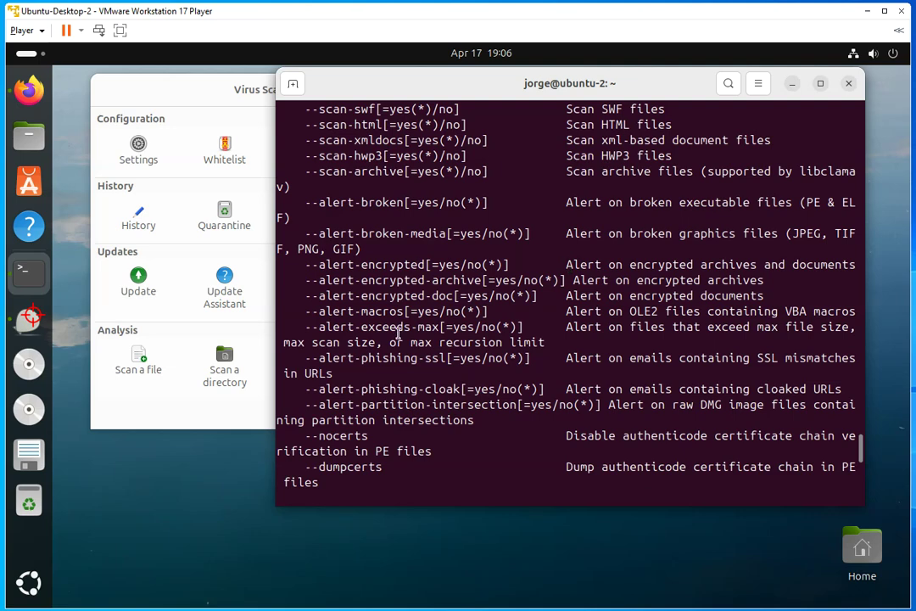
scroll(394, 323, up, 12)
scroll(402, 305, up, 8)
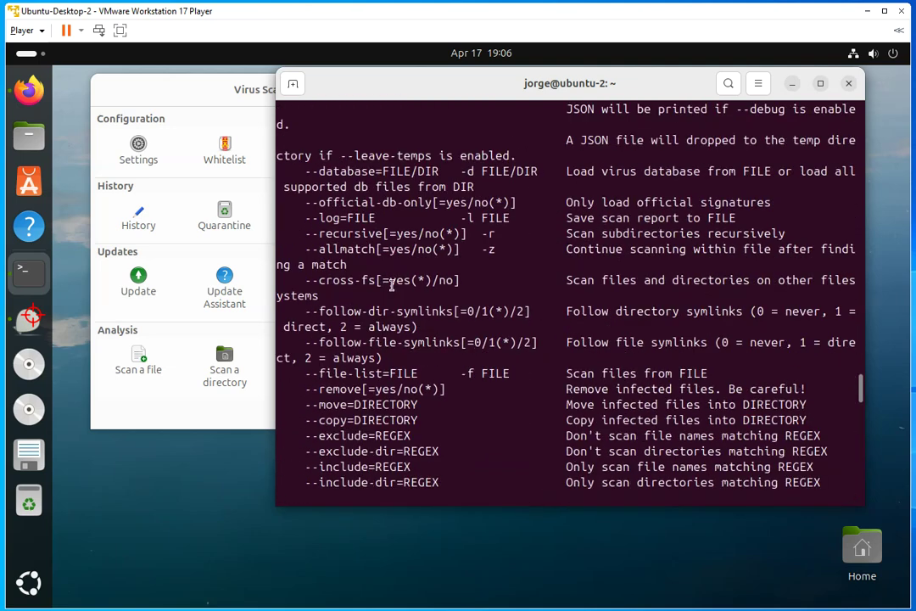
scroll(410, 279, up, 7)
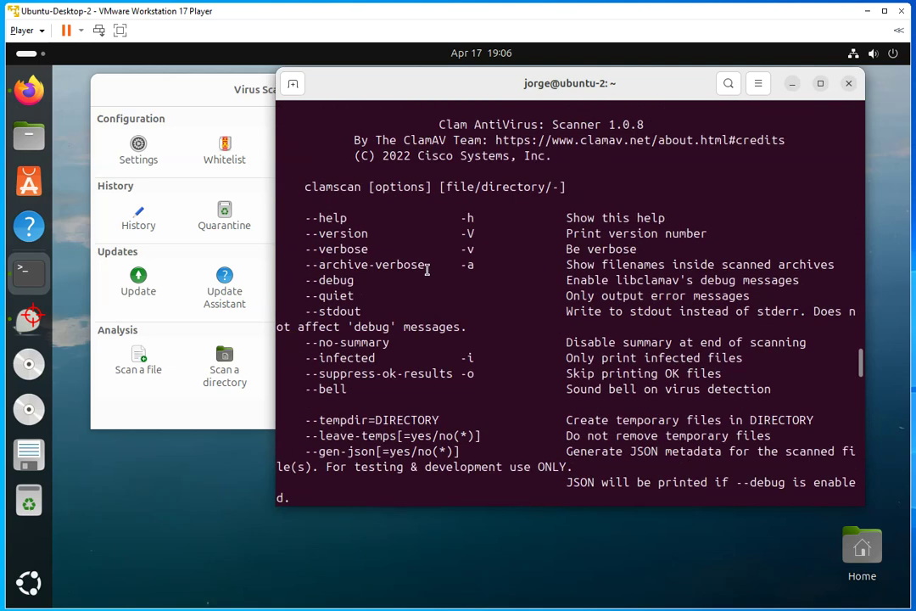
Step: Start a Virus Scanner directory scan of the Downloads folder
click(203, 96)
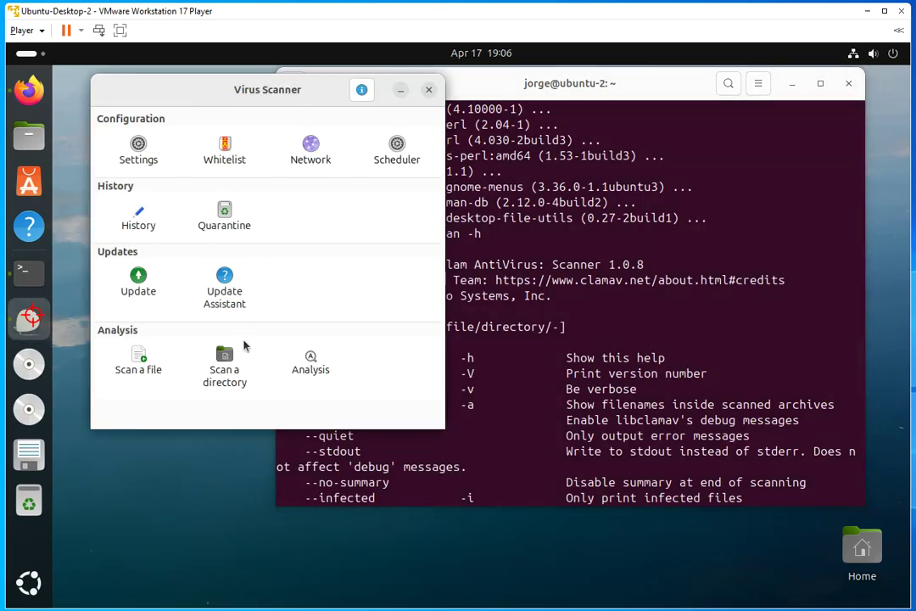
click(222, 367)
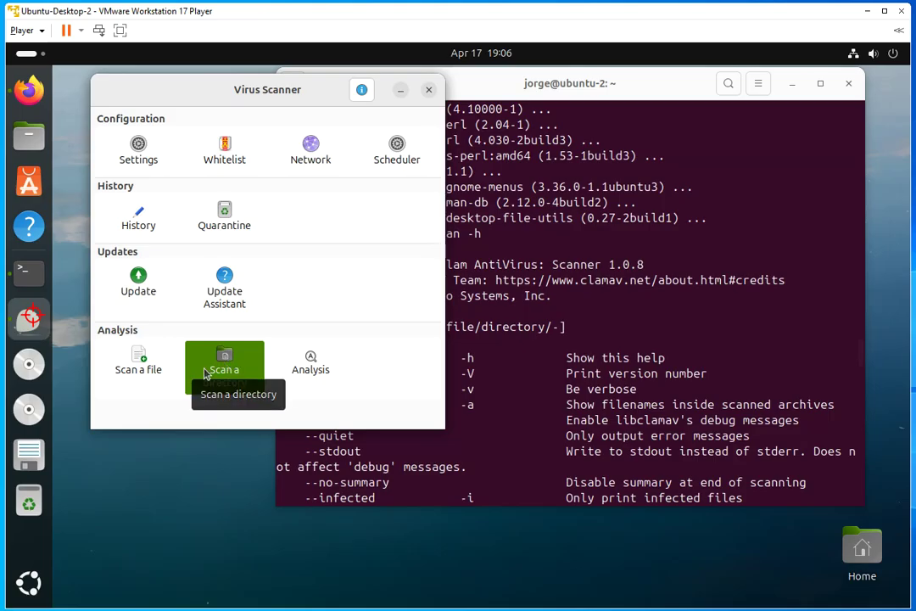
click(206, 374)
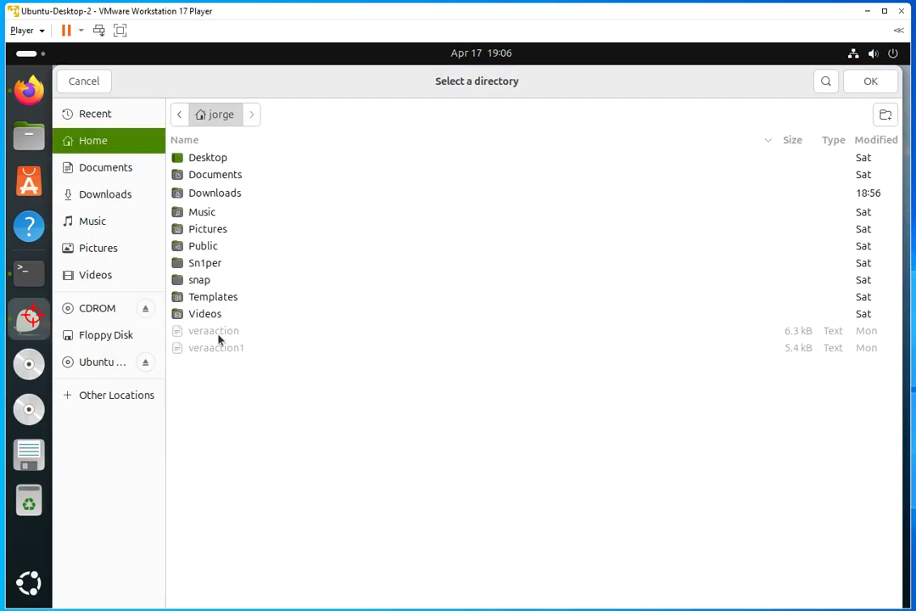
click(213, 194)
click(866, 82)
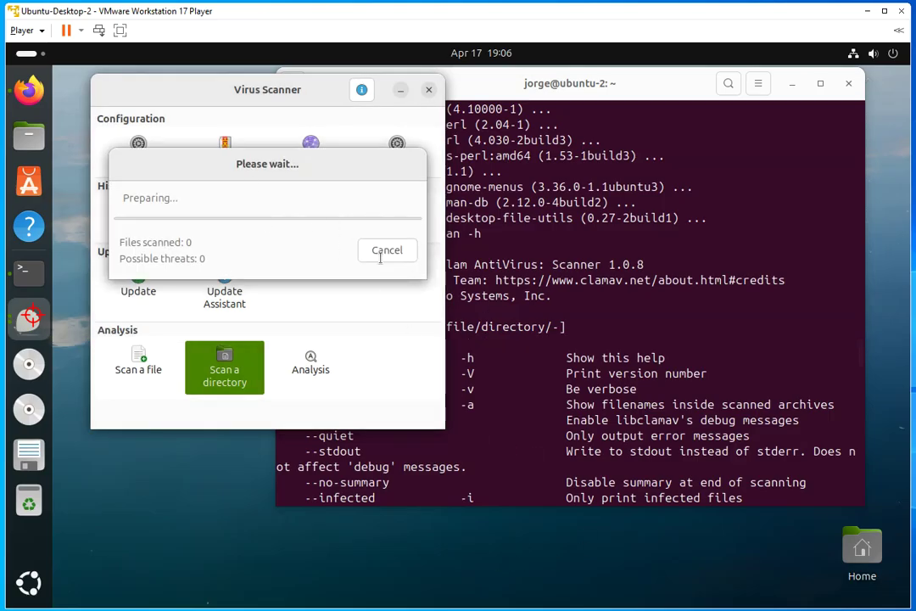
Step: Move the terminal window toward the dock, over the Virus Scanner window
drag(587, 83, 402, 96)
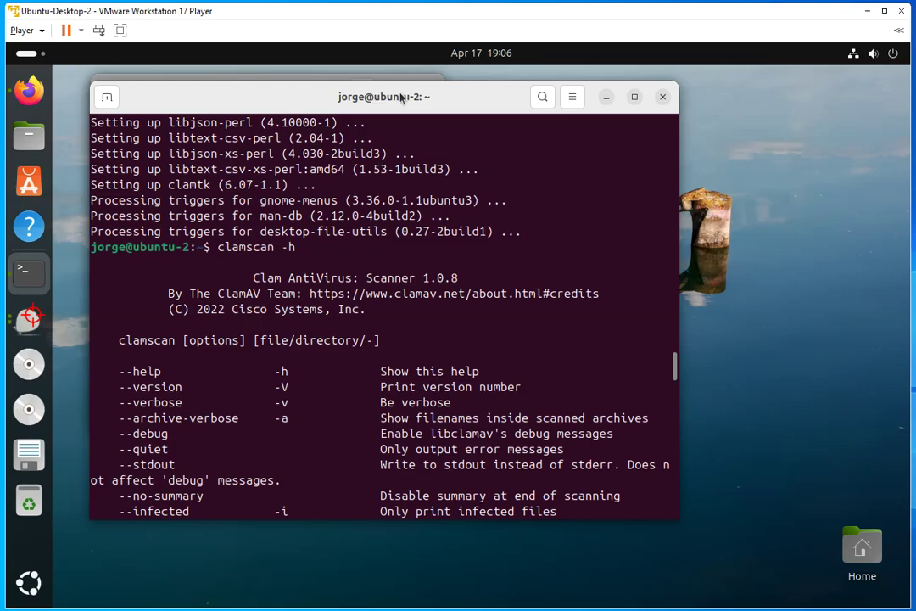